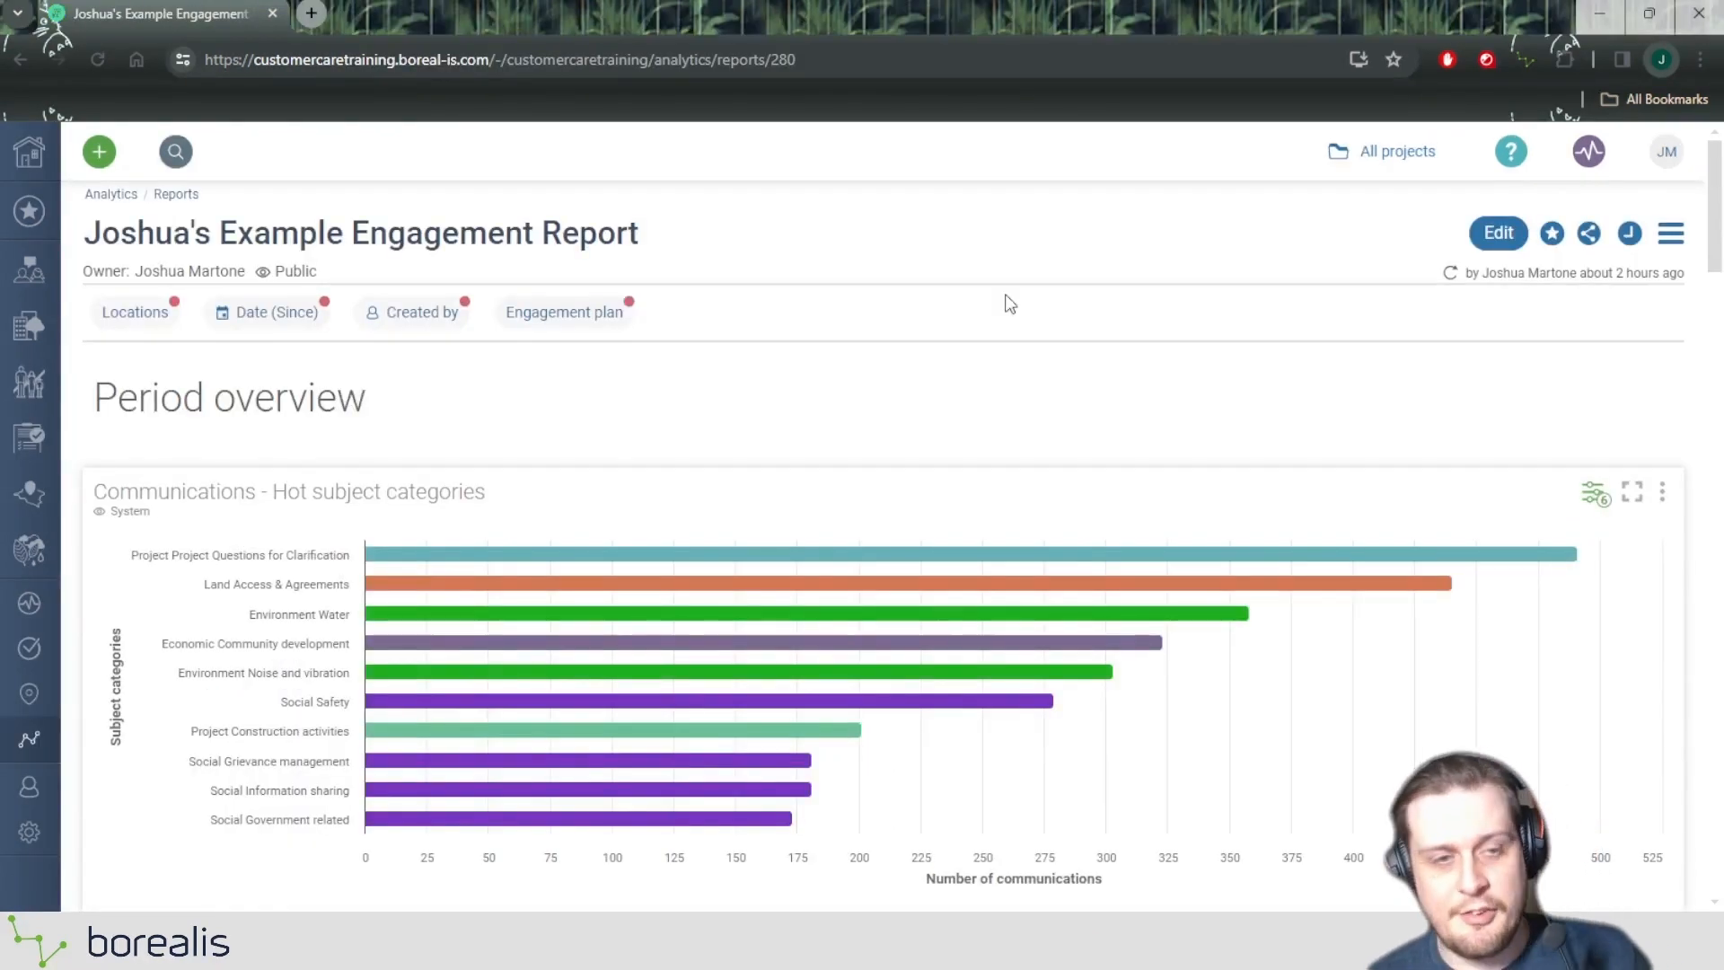
Review the engagement report's visibility setting, its communications charts and the available sharing options.
drag(347, 273, 276, 284)
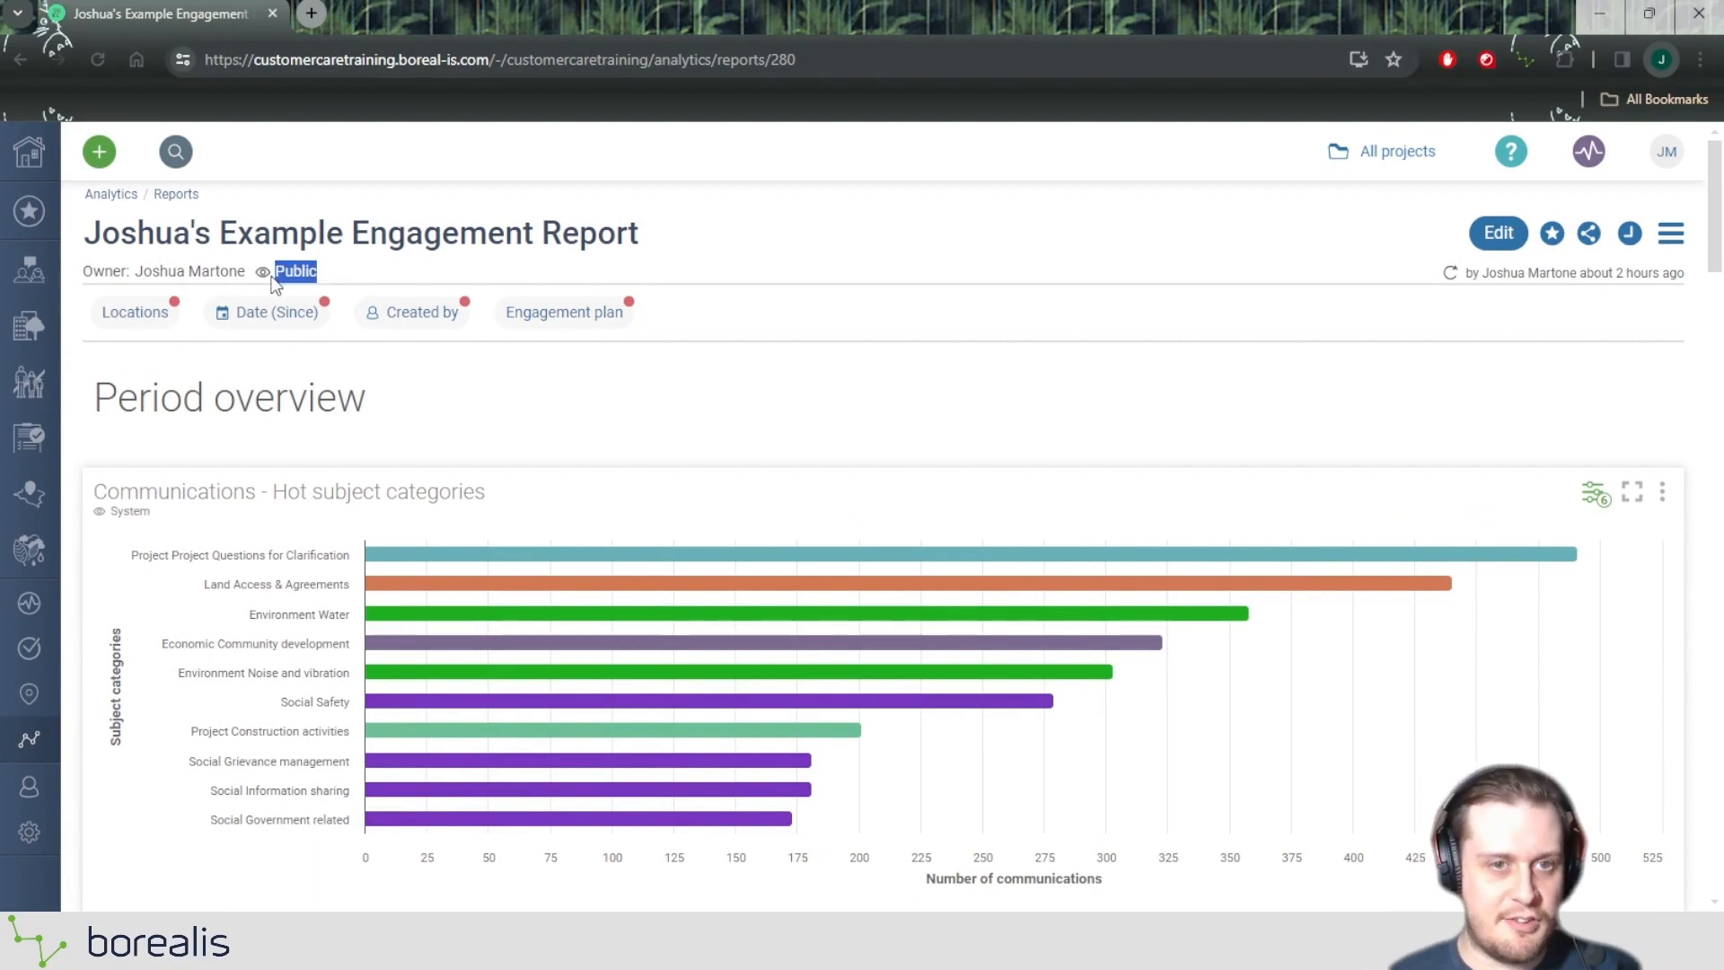
click(736, 262)
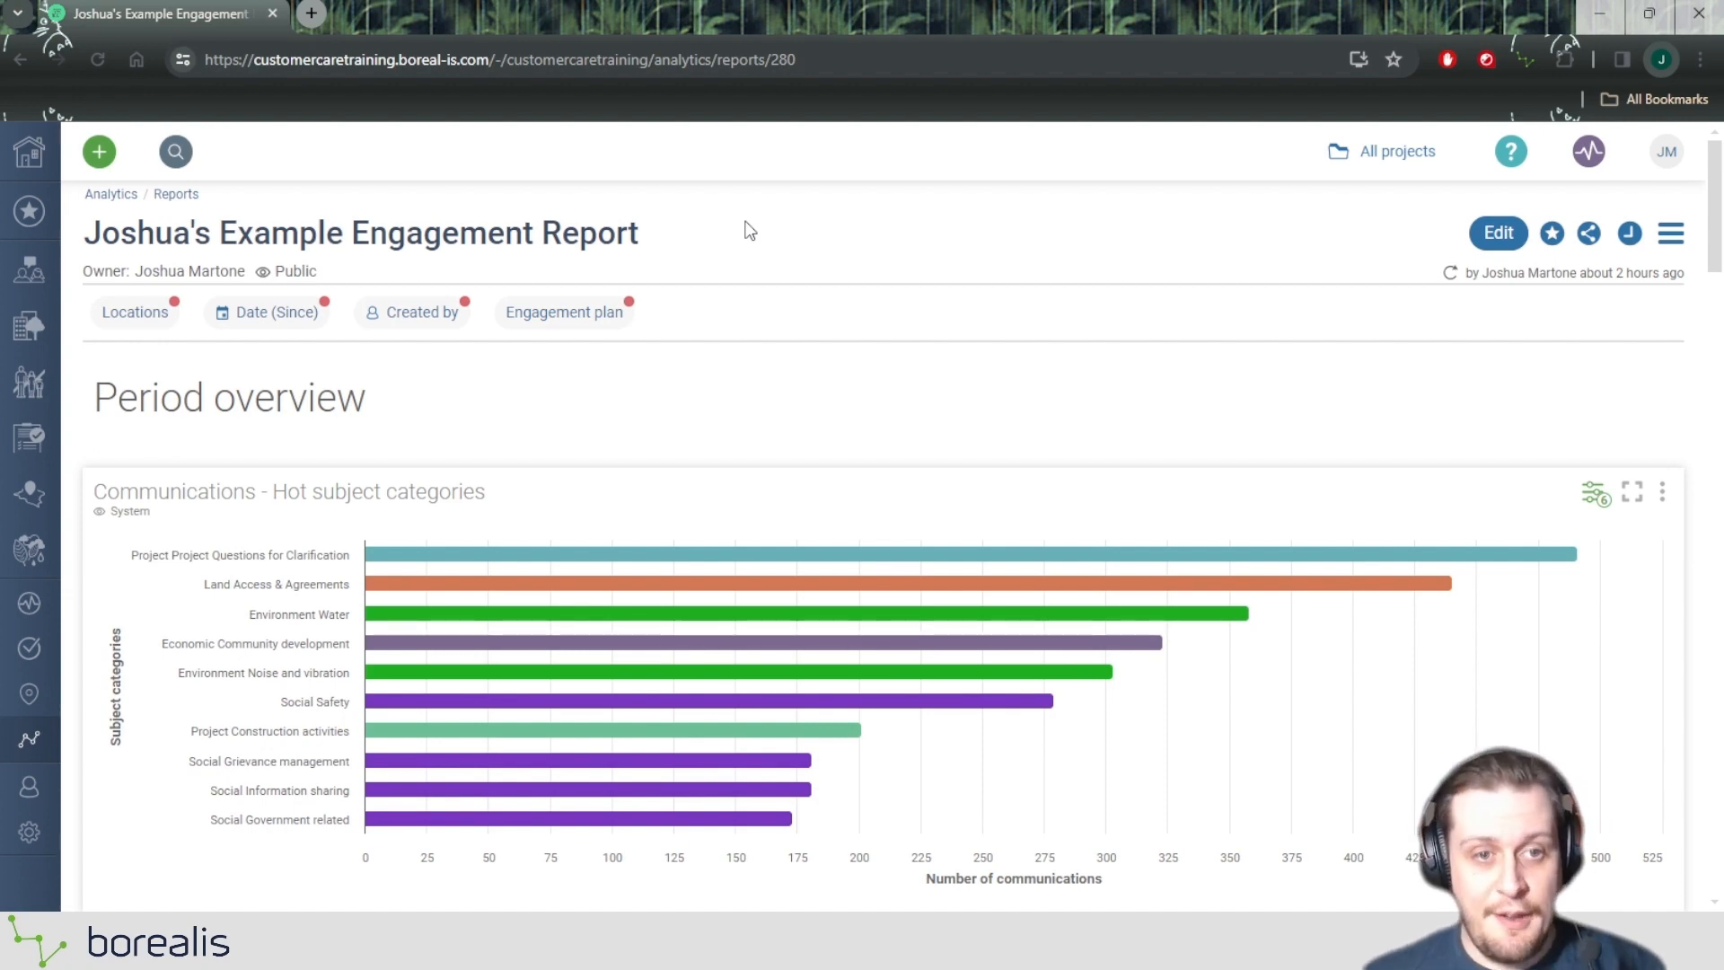
click(1670, 235)
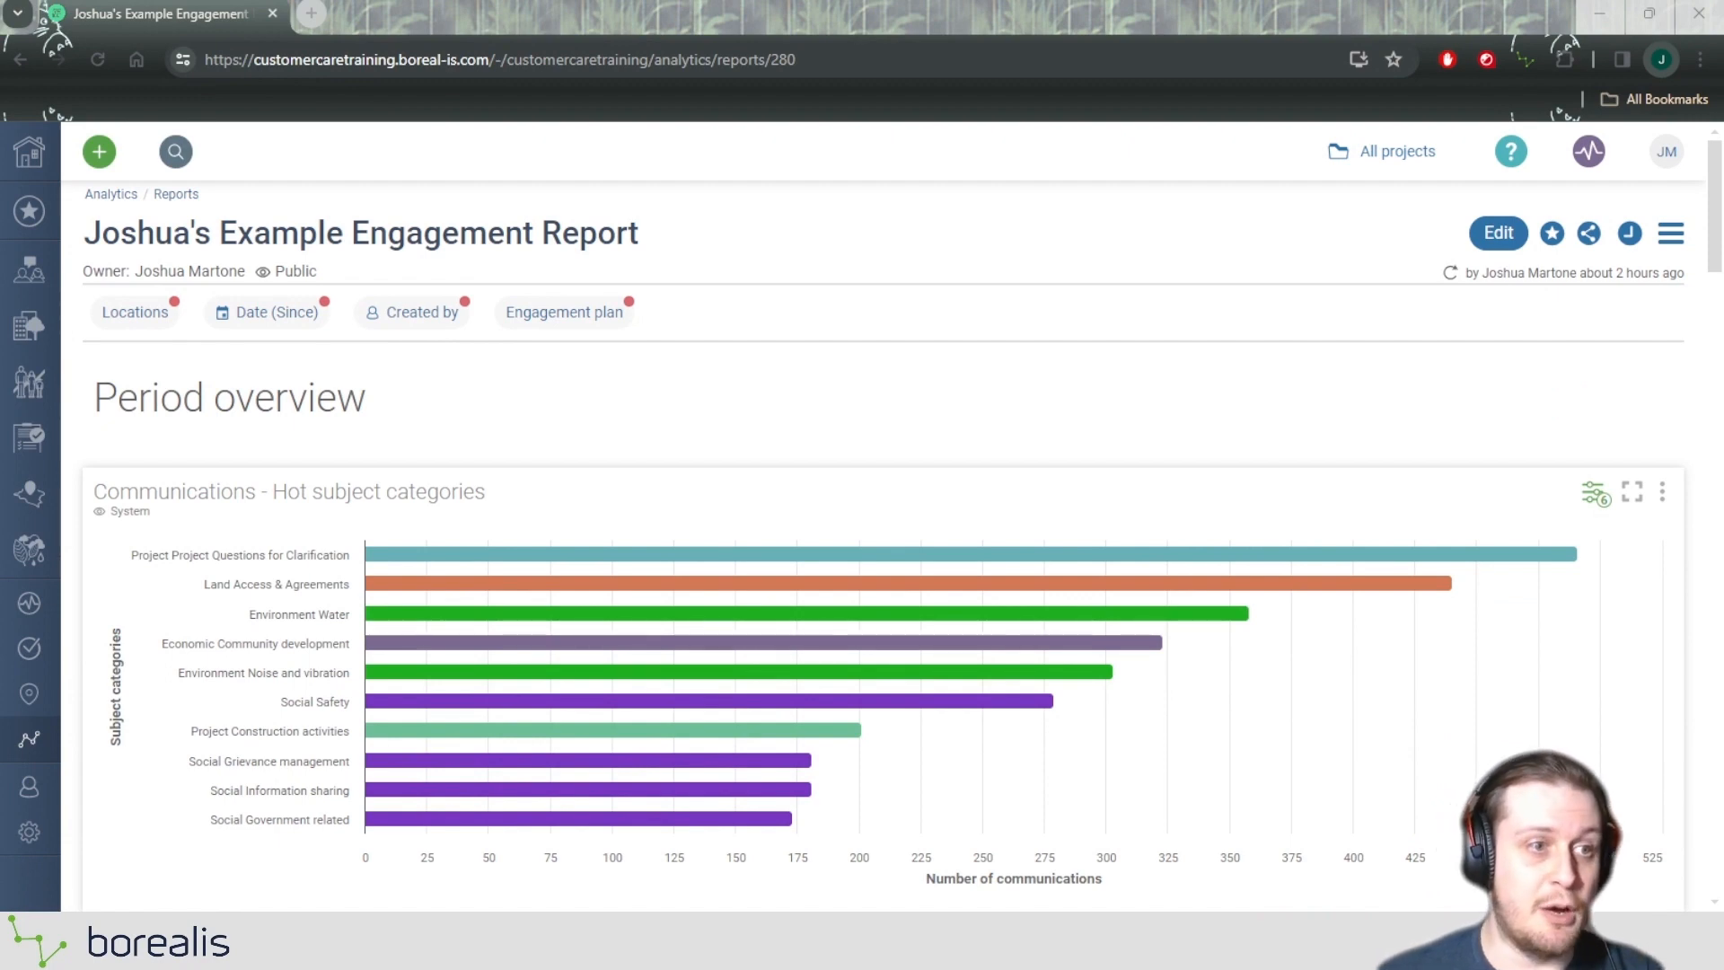
scroll(889, 525, down, 6)
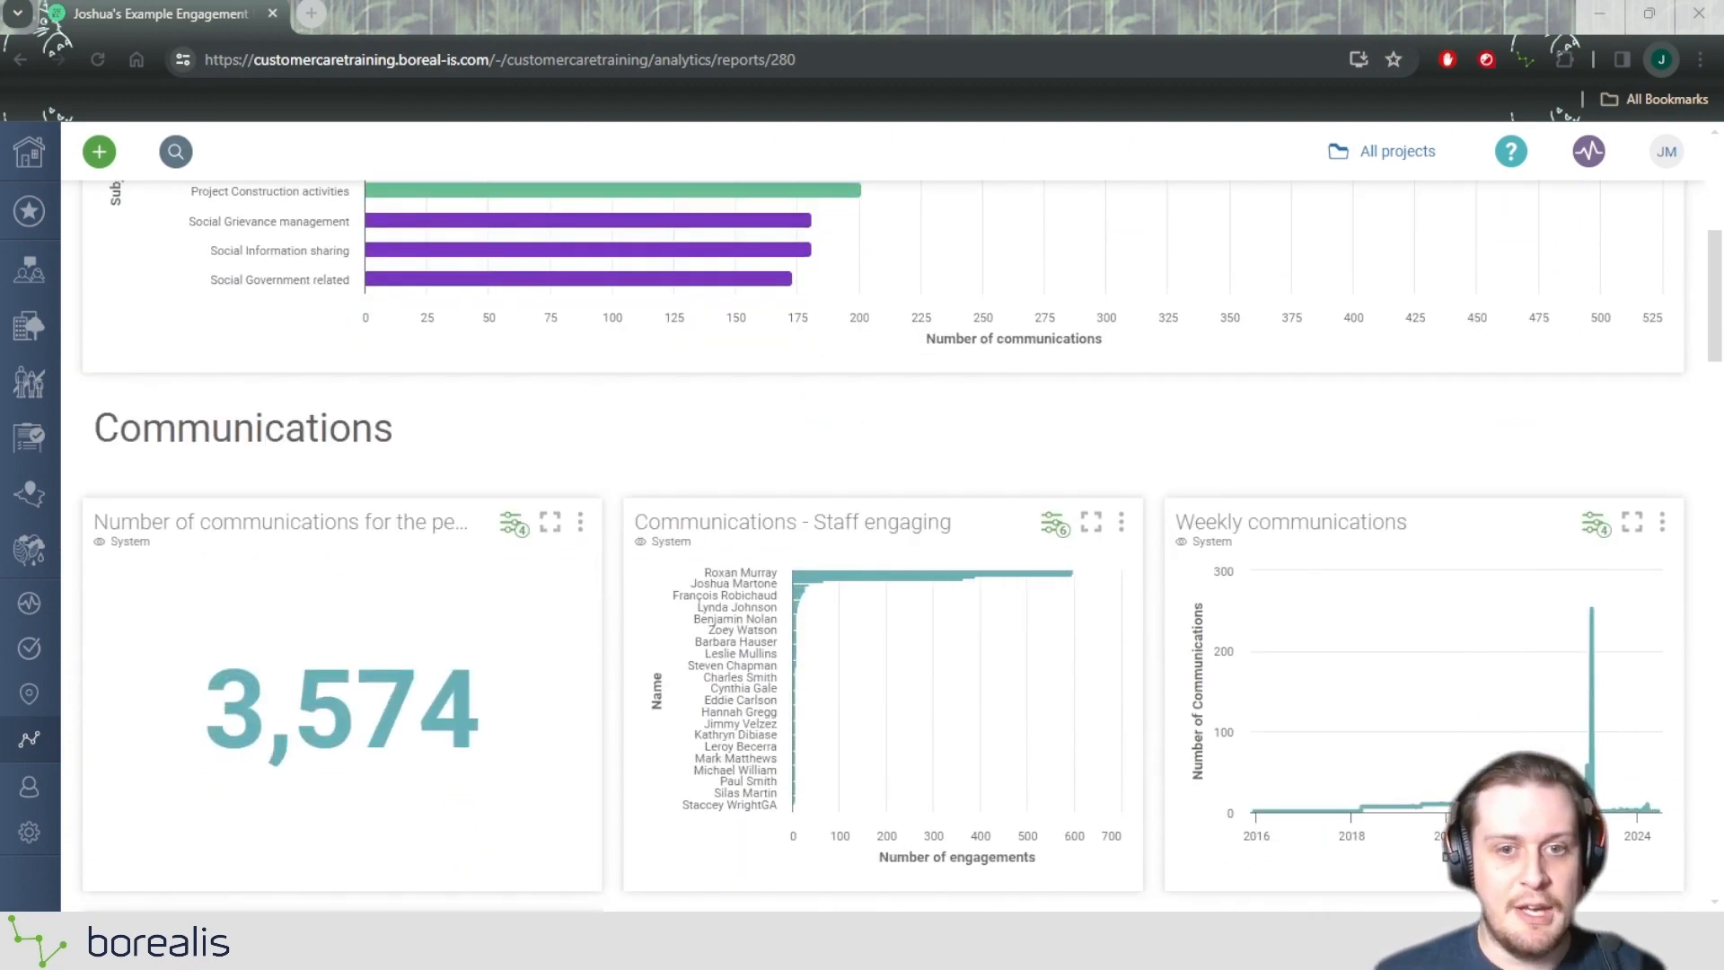
scroll(889, 526, up, 6)
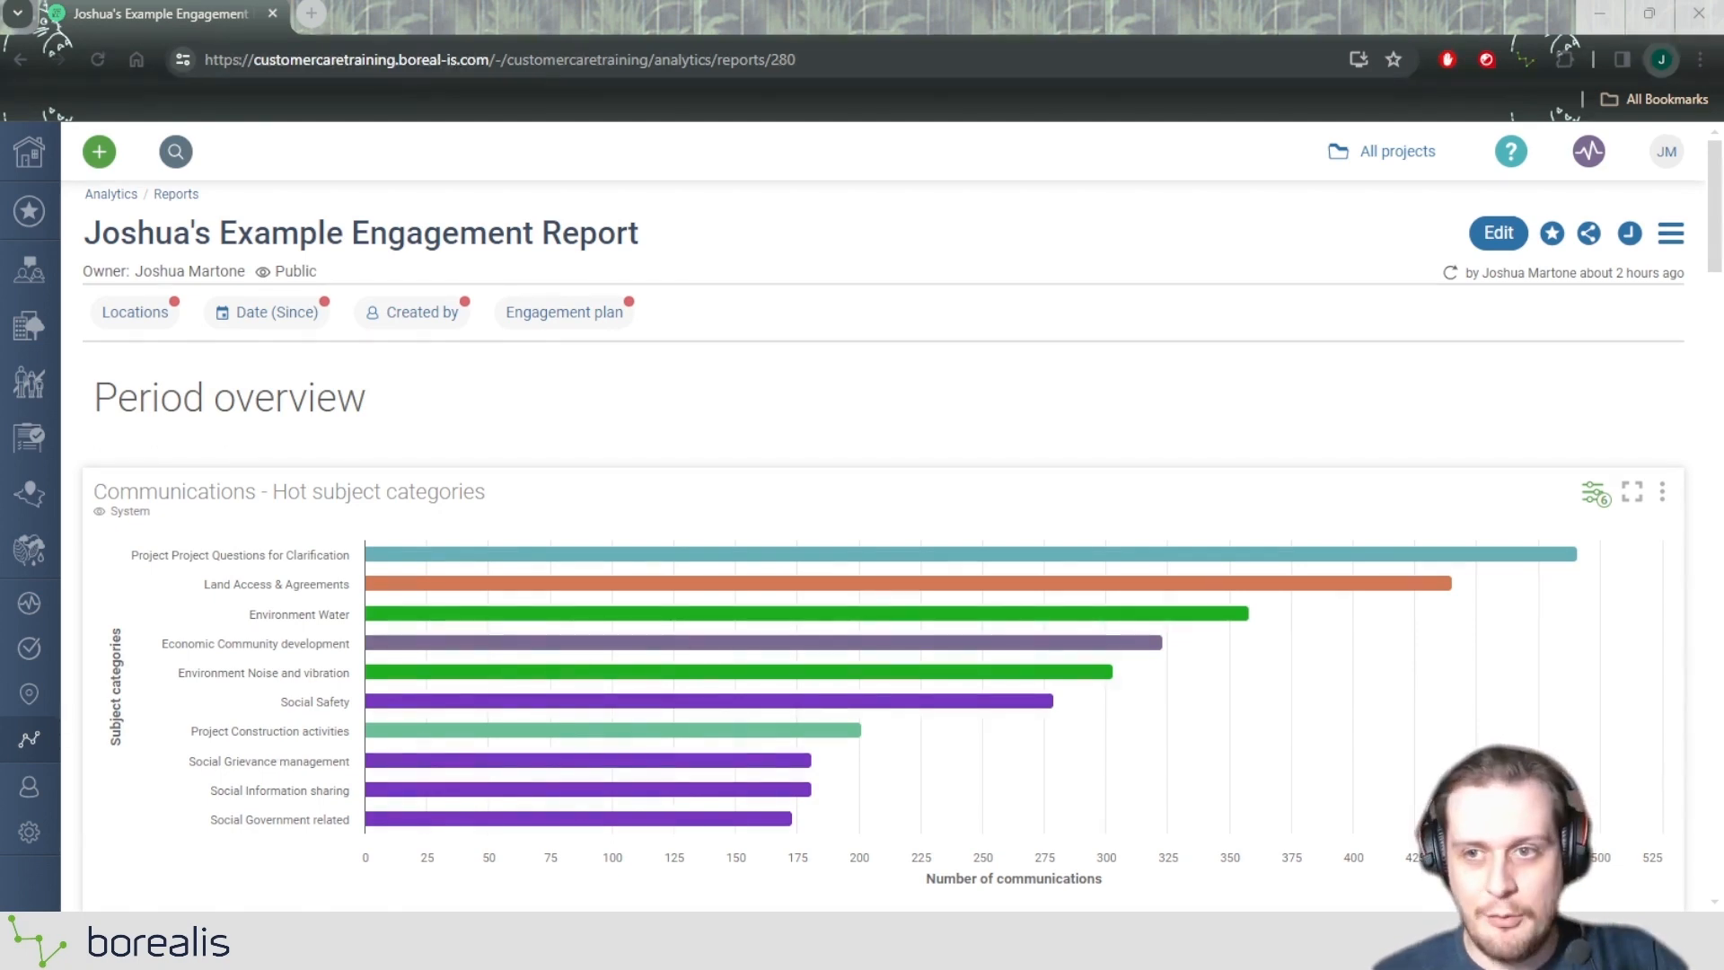
click(1589, 233)
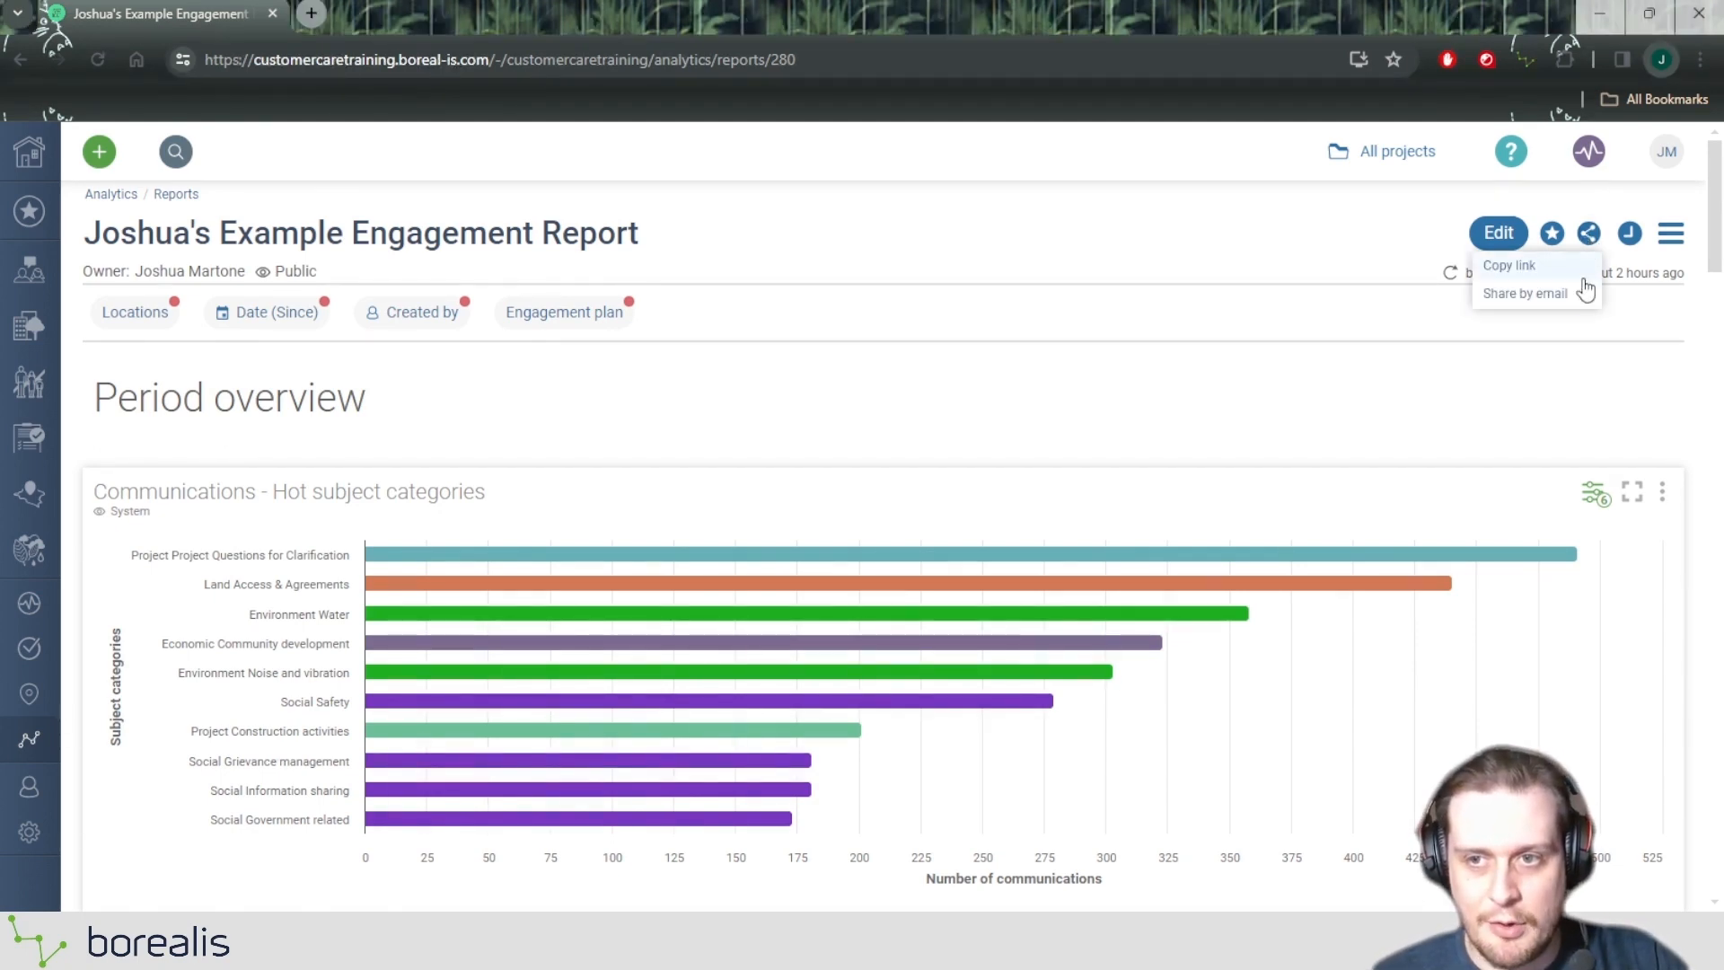
click(1345, 240)
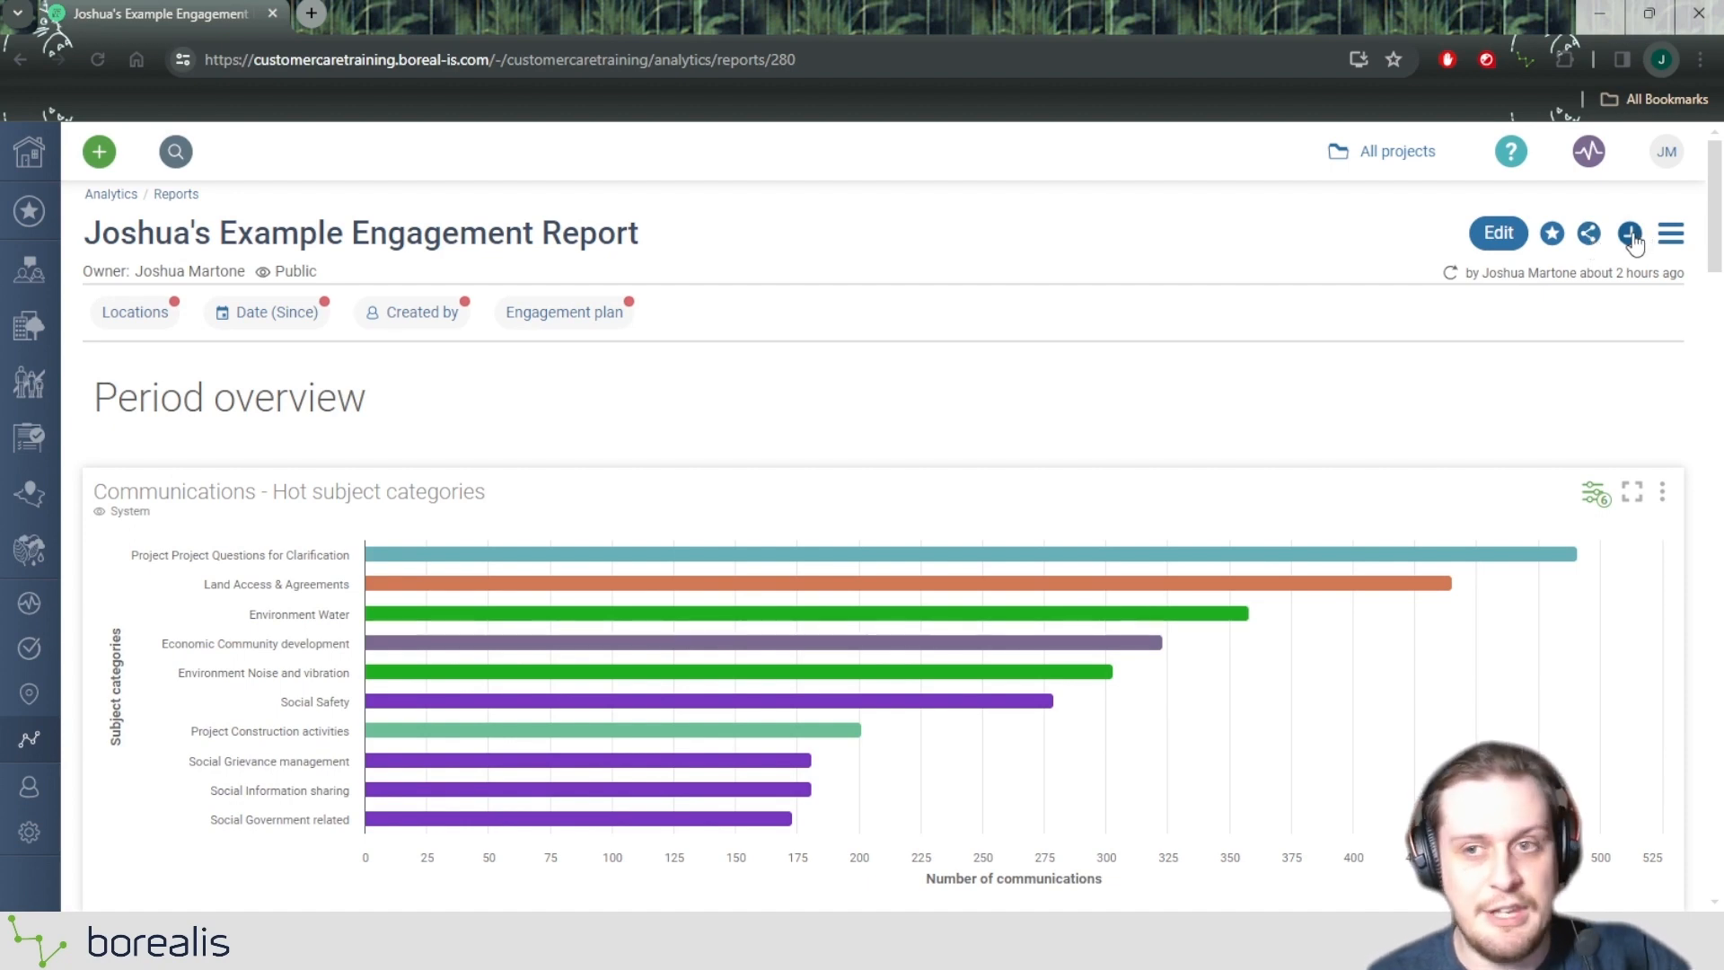
Start a new automatic report schedule for the open engagement report and check its name.
click(1631, 236)
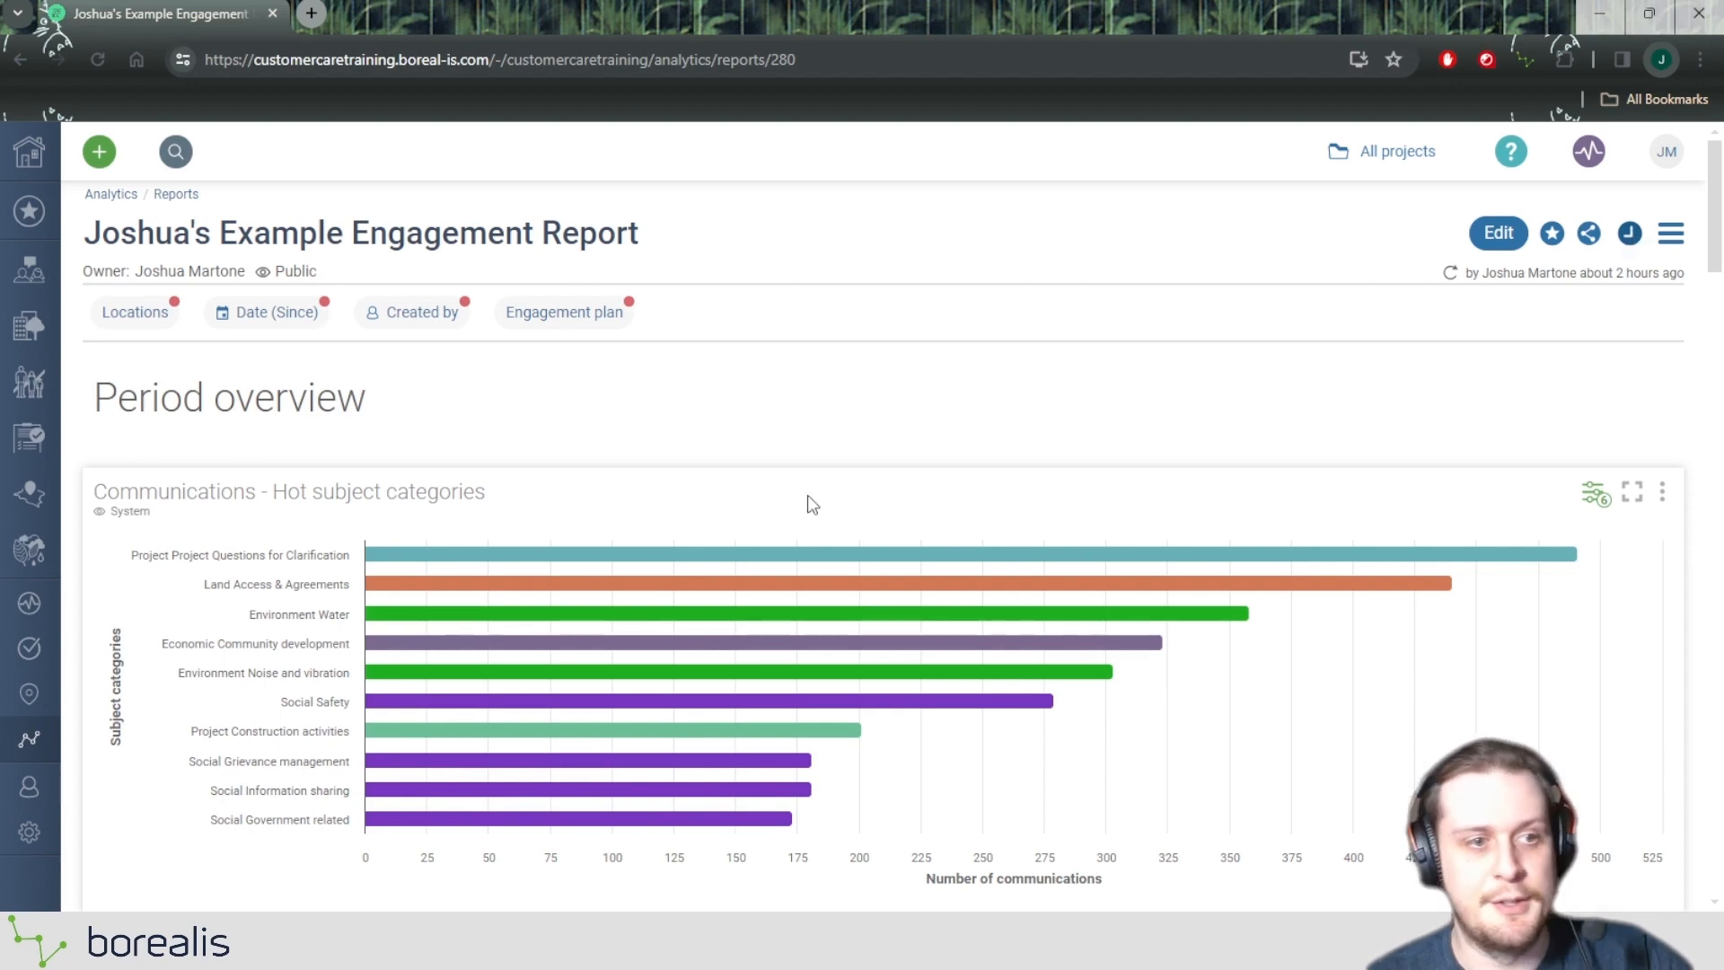
click(473, 287)
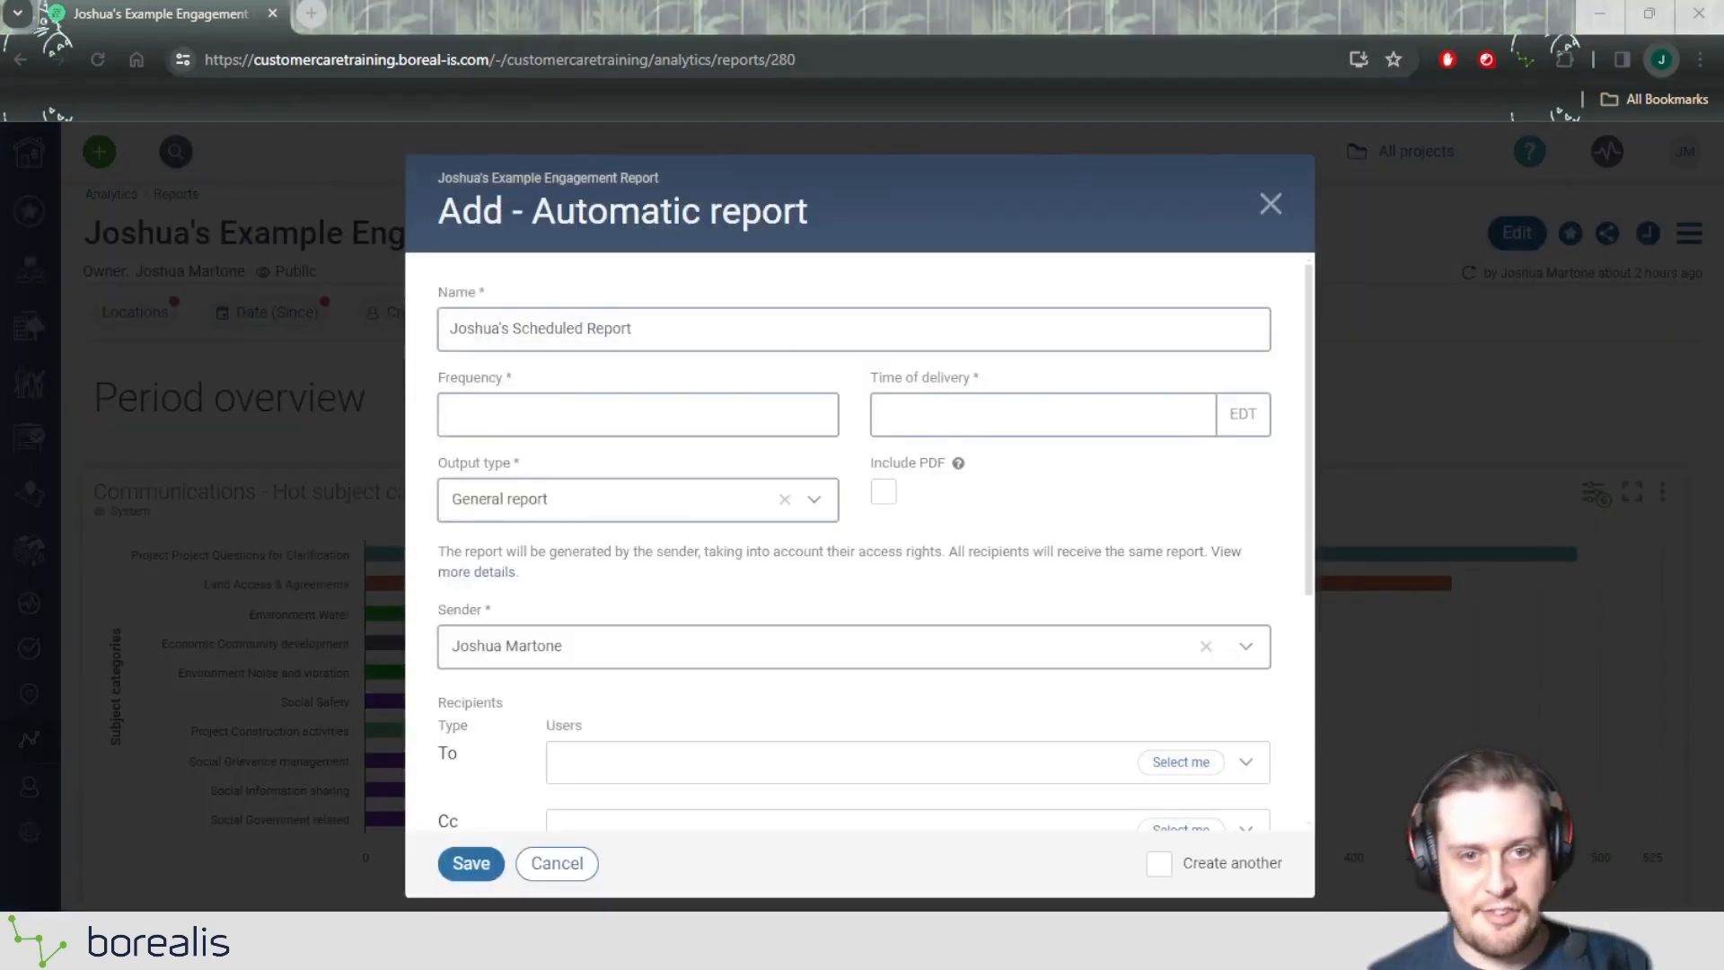
drag(633, 328, 427, 341)
click(667, 274)
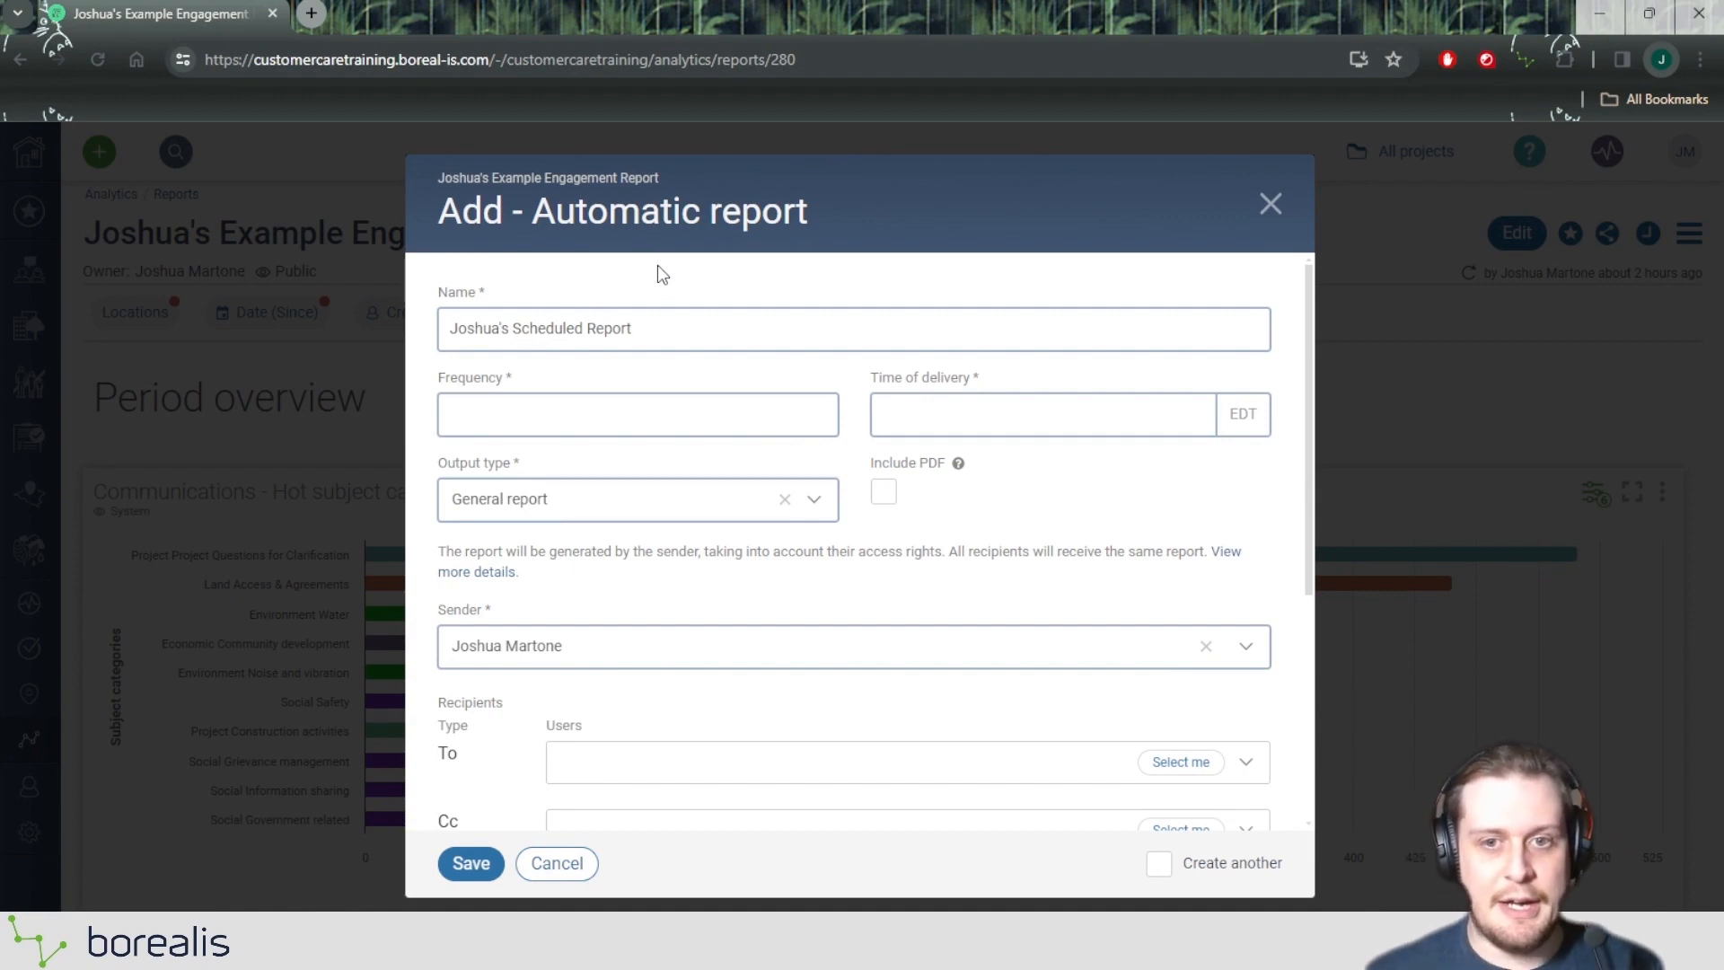
Set the automatic report's frequency unit to Week with a start date of 2024-03-25.
drag(438, 383, 550, 386)
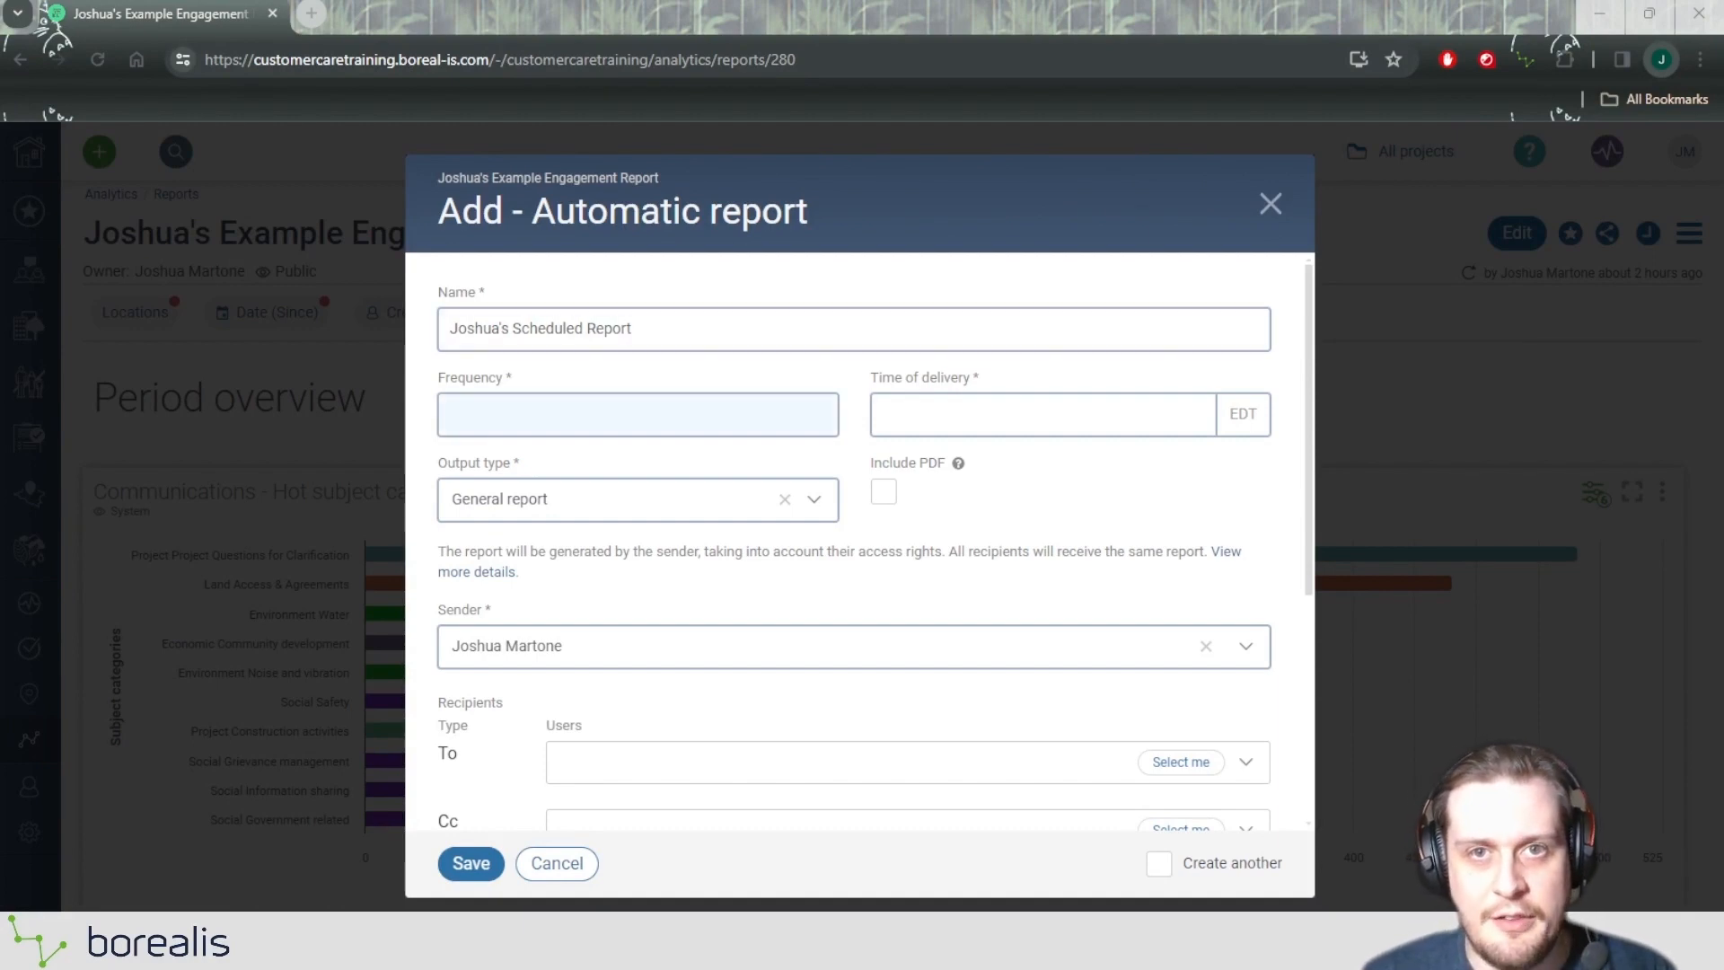
click(734, 405)
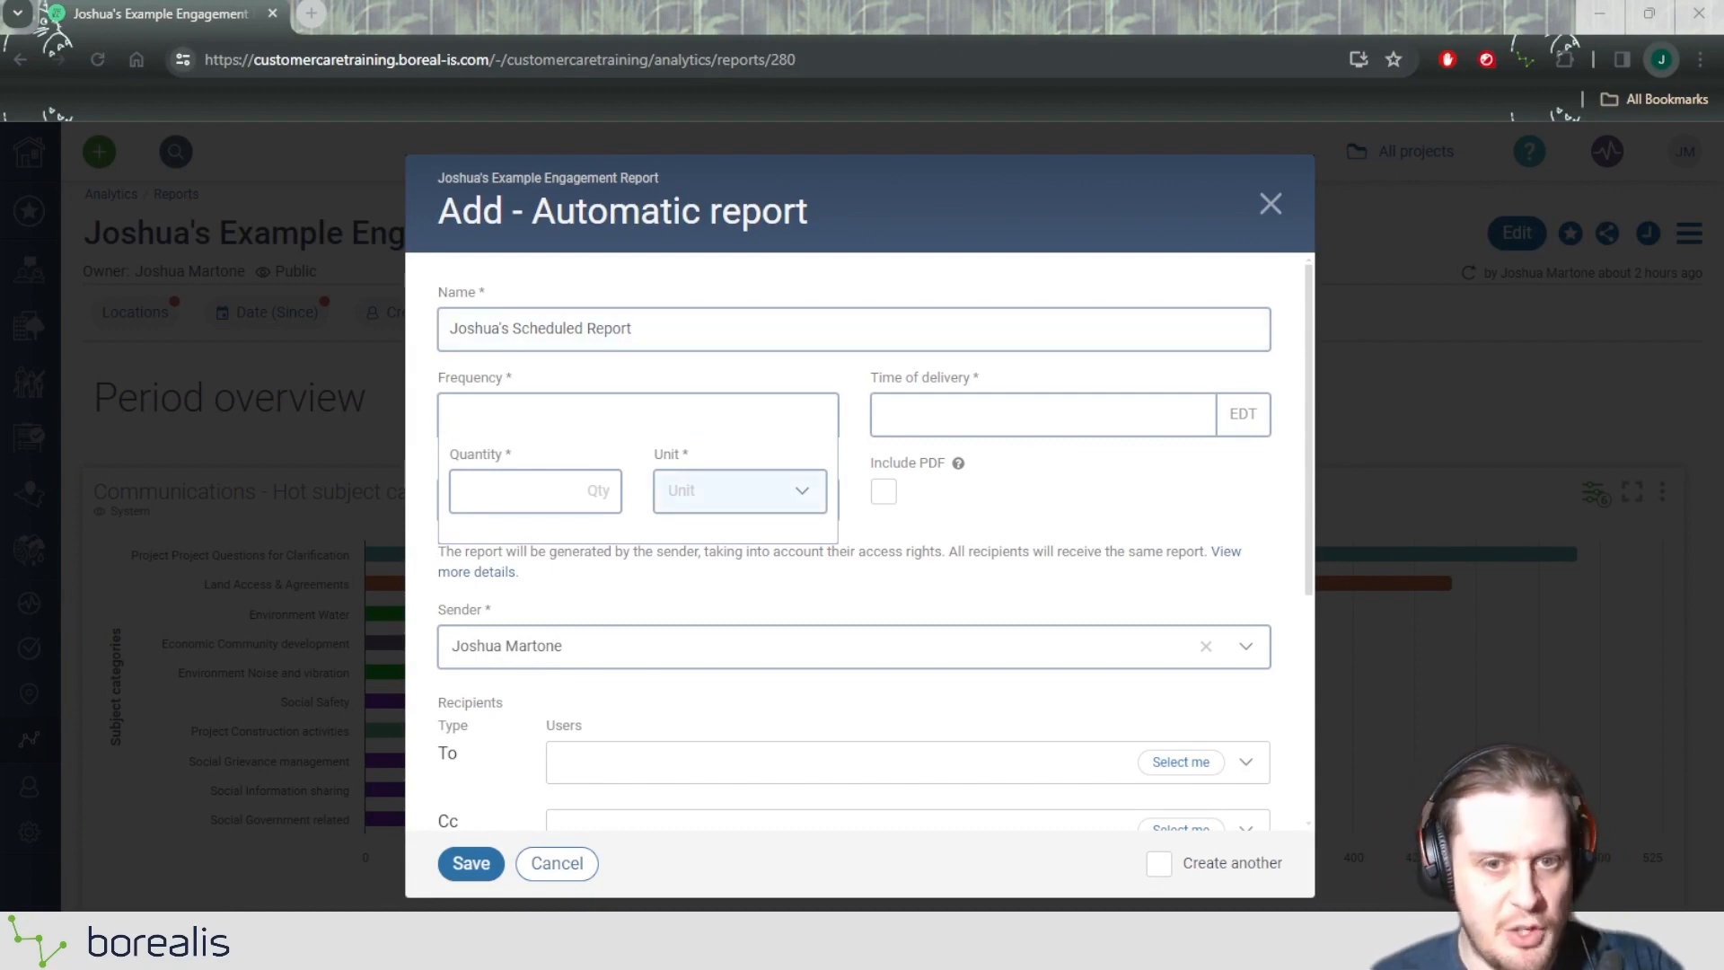
click(771, 493)
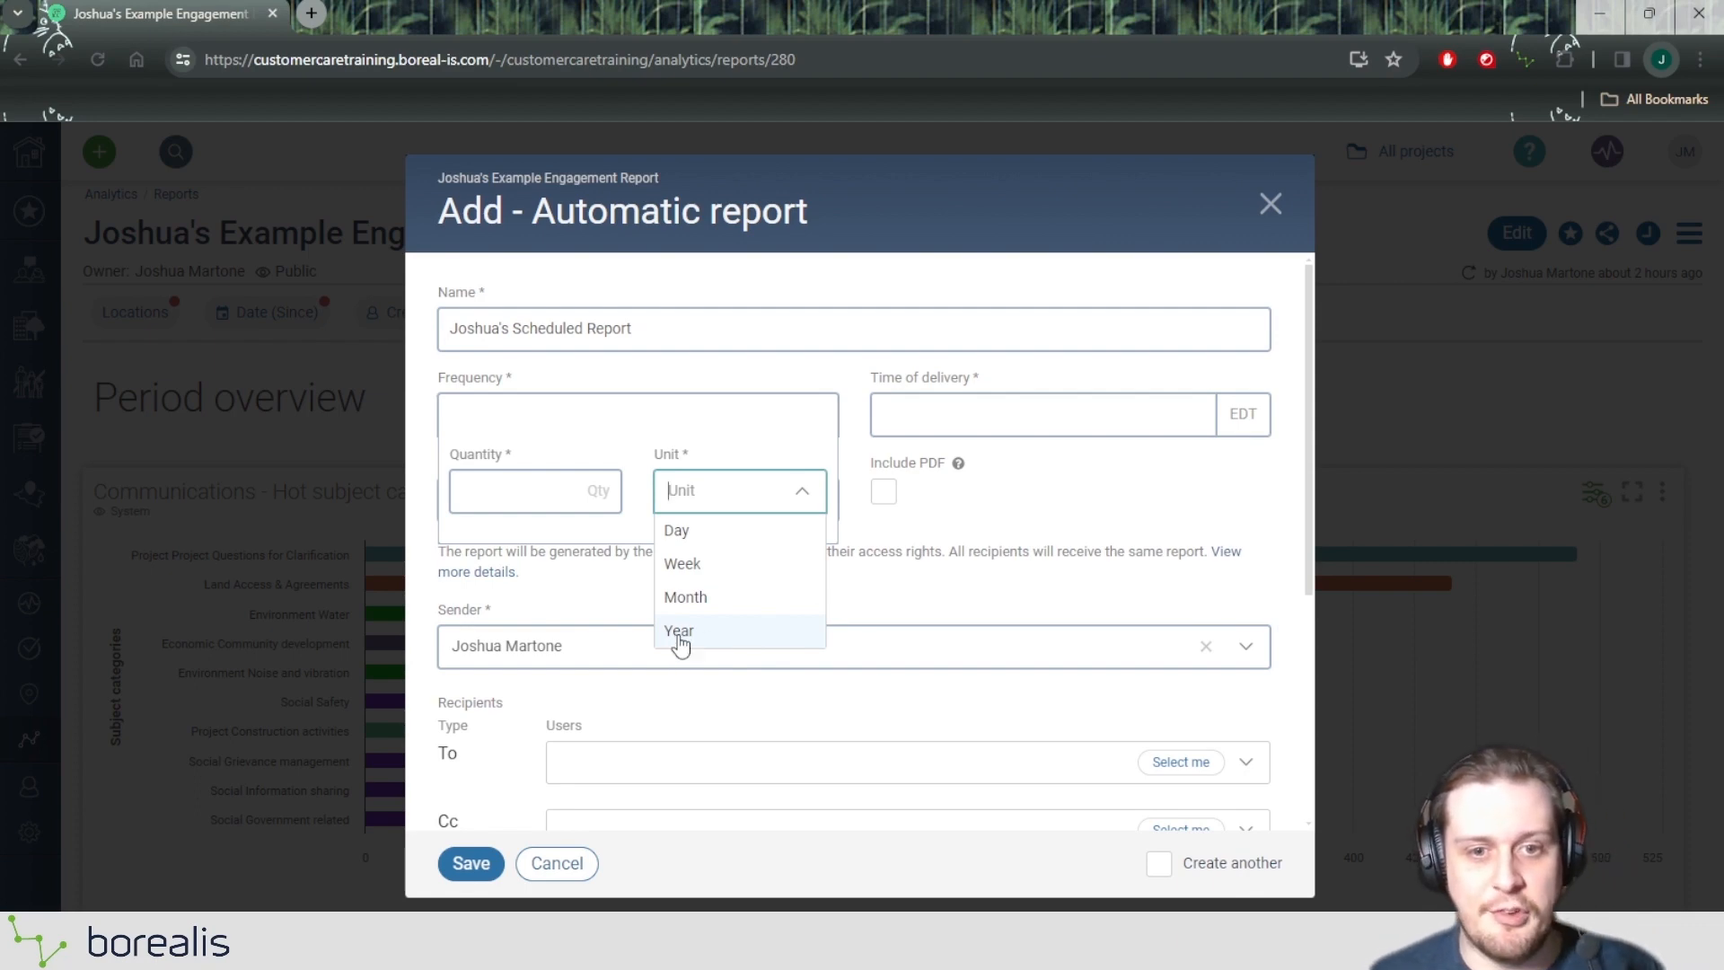
click(705, 564)
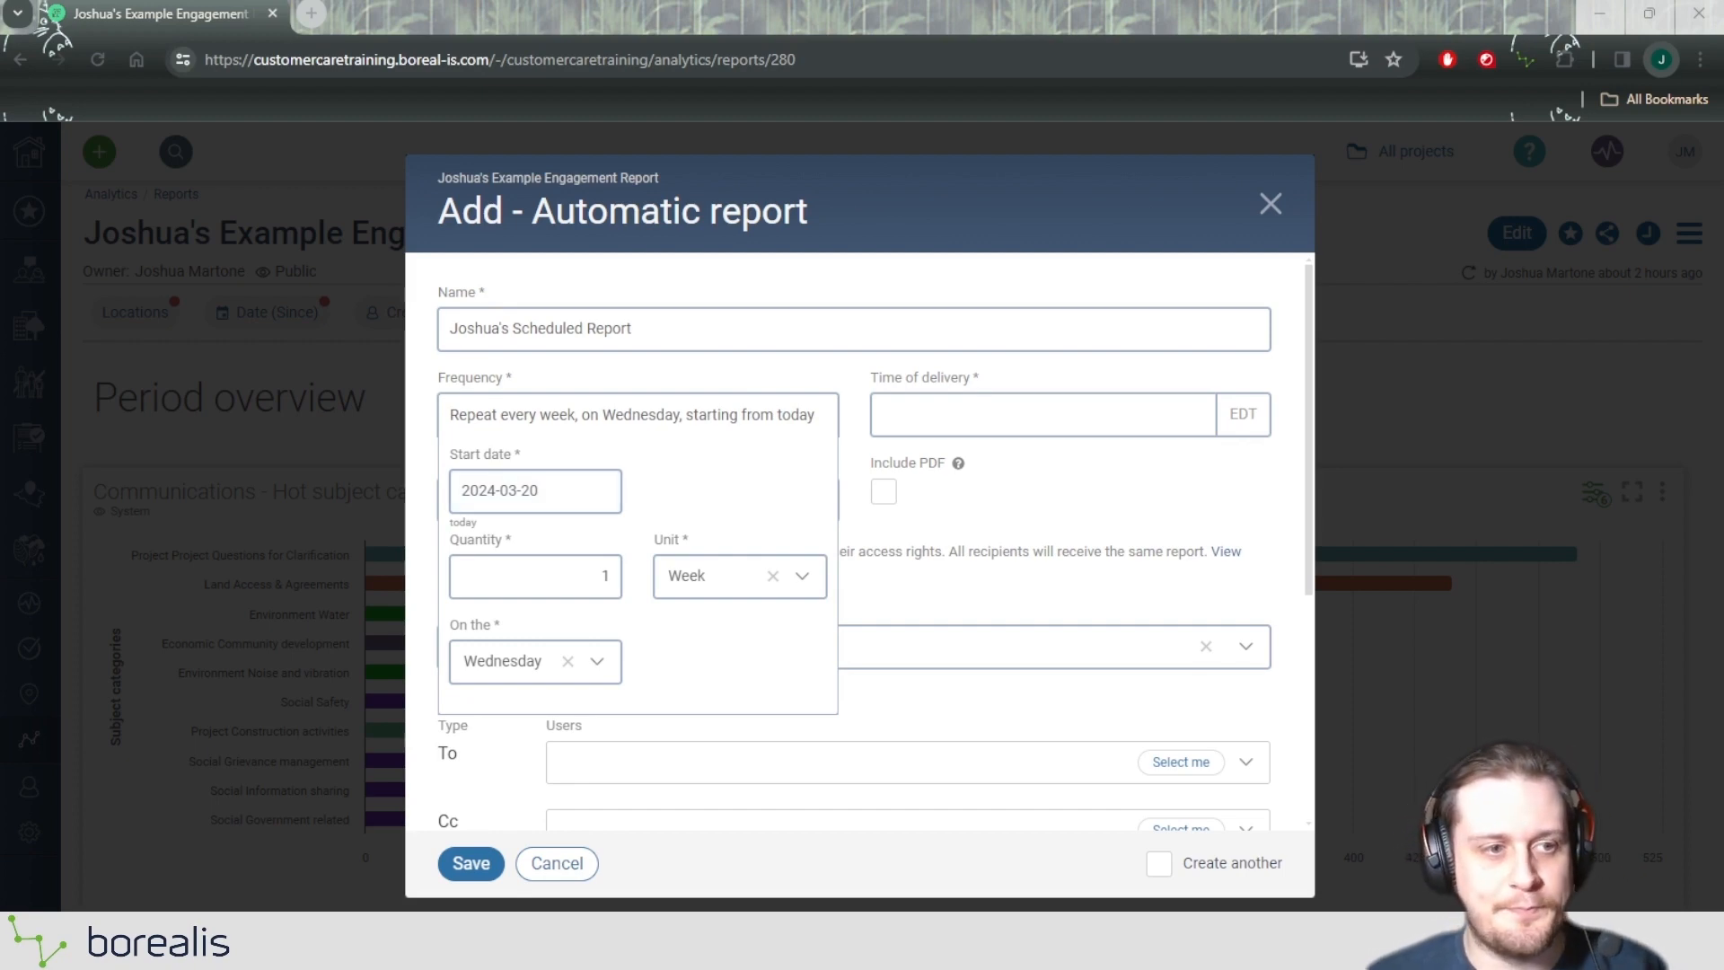
click(595, 503)
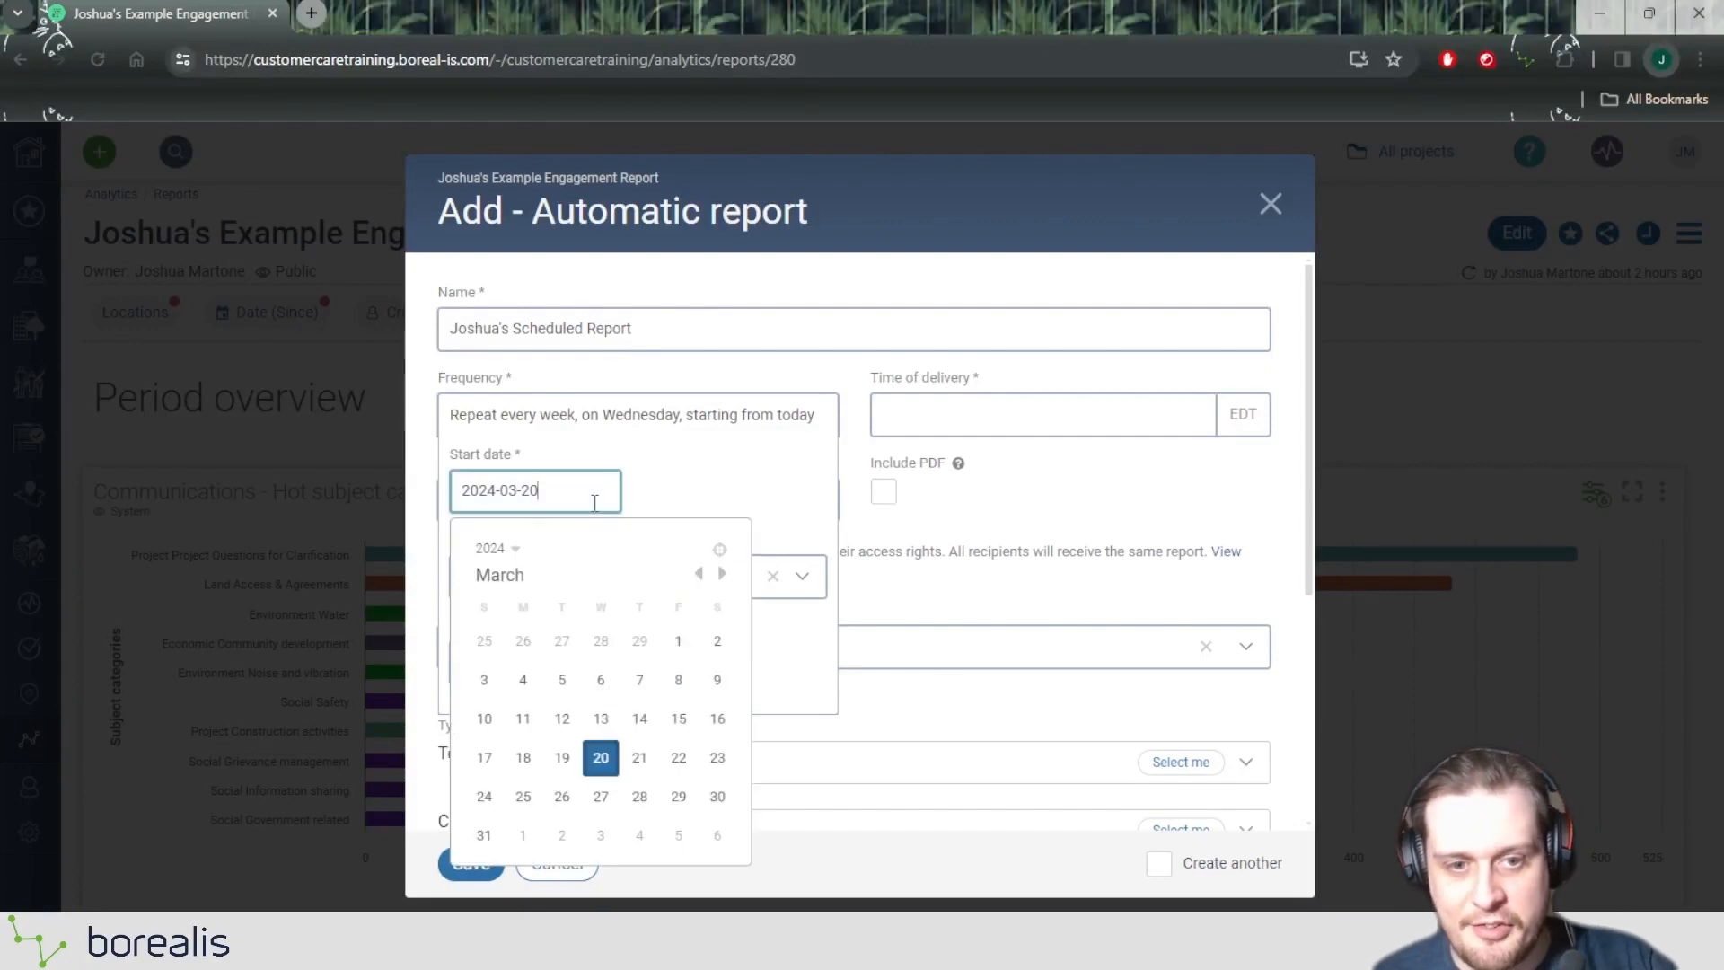
click(523, 799)
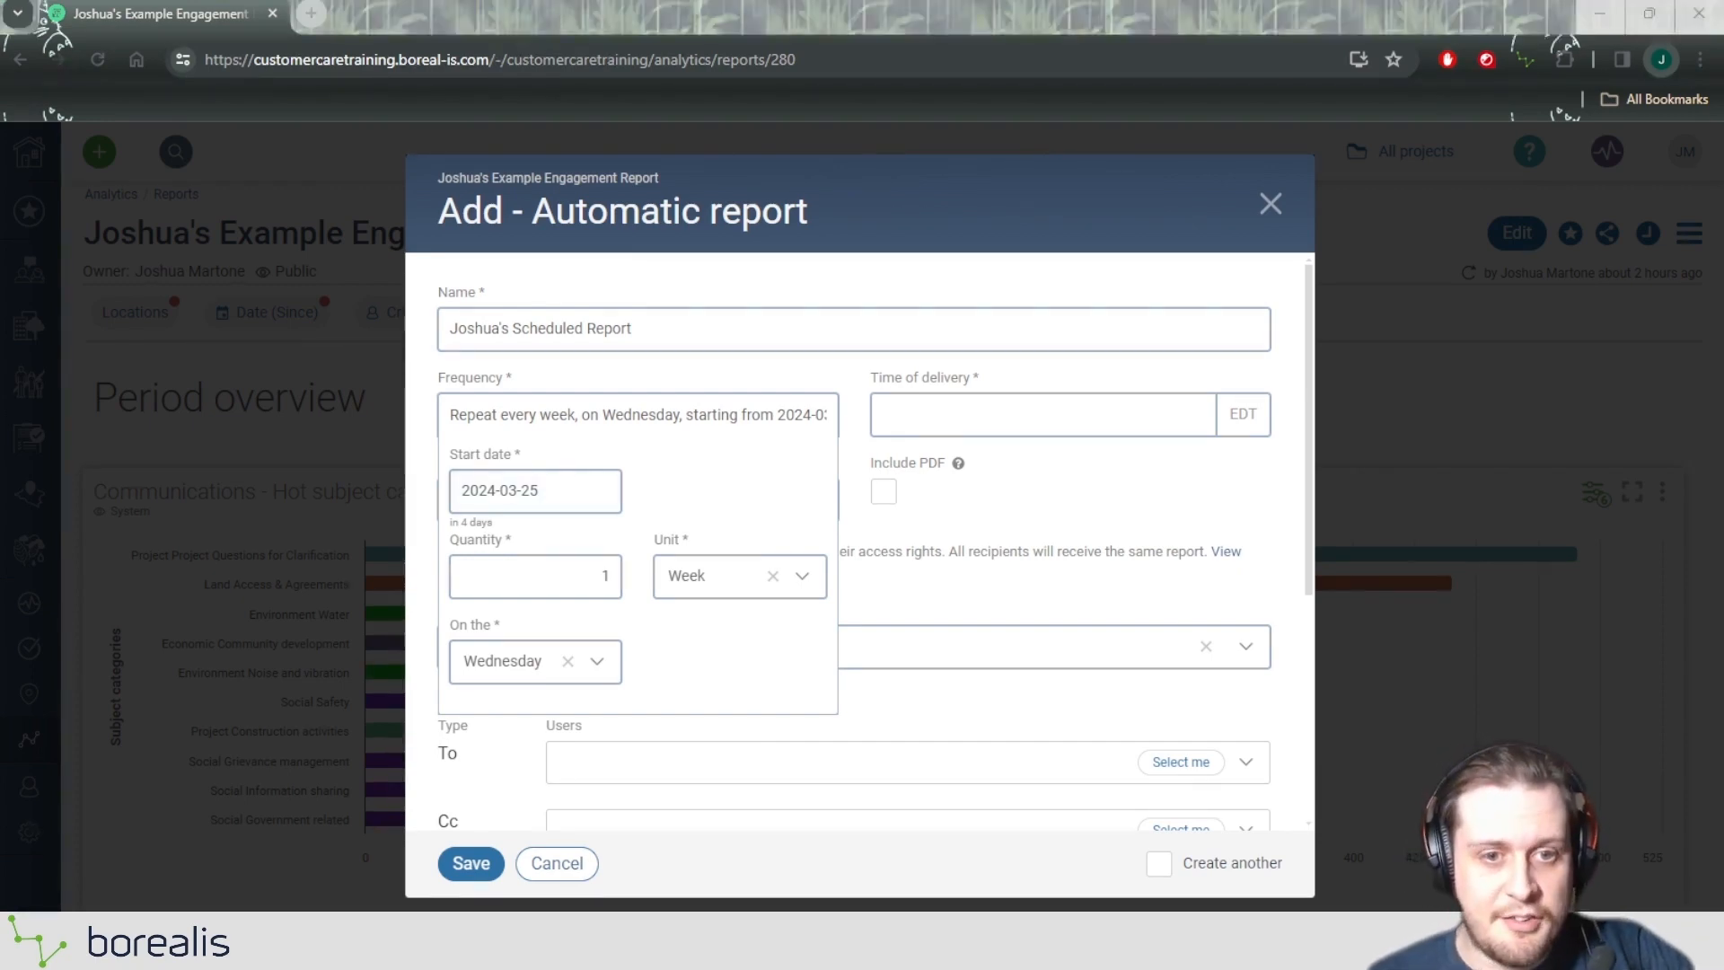
Set the automatic report to repeat every 2 weeks on Wednesday.
drag(453, 548, 616, 540)
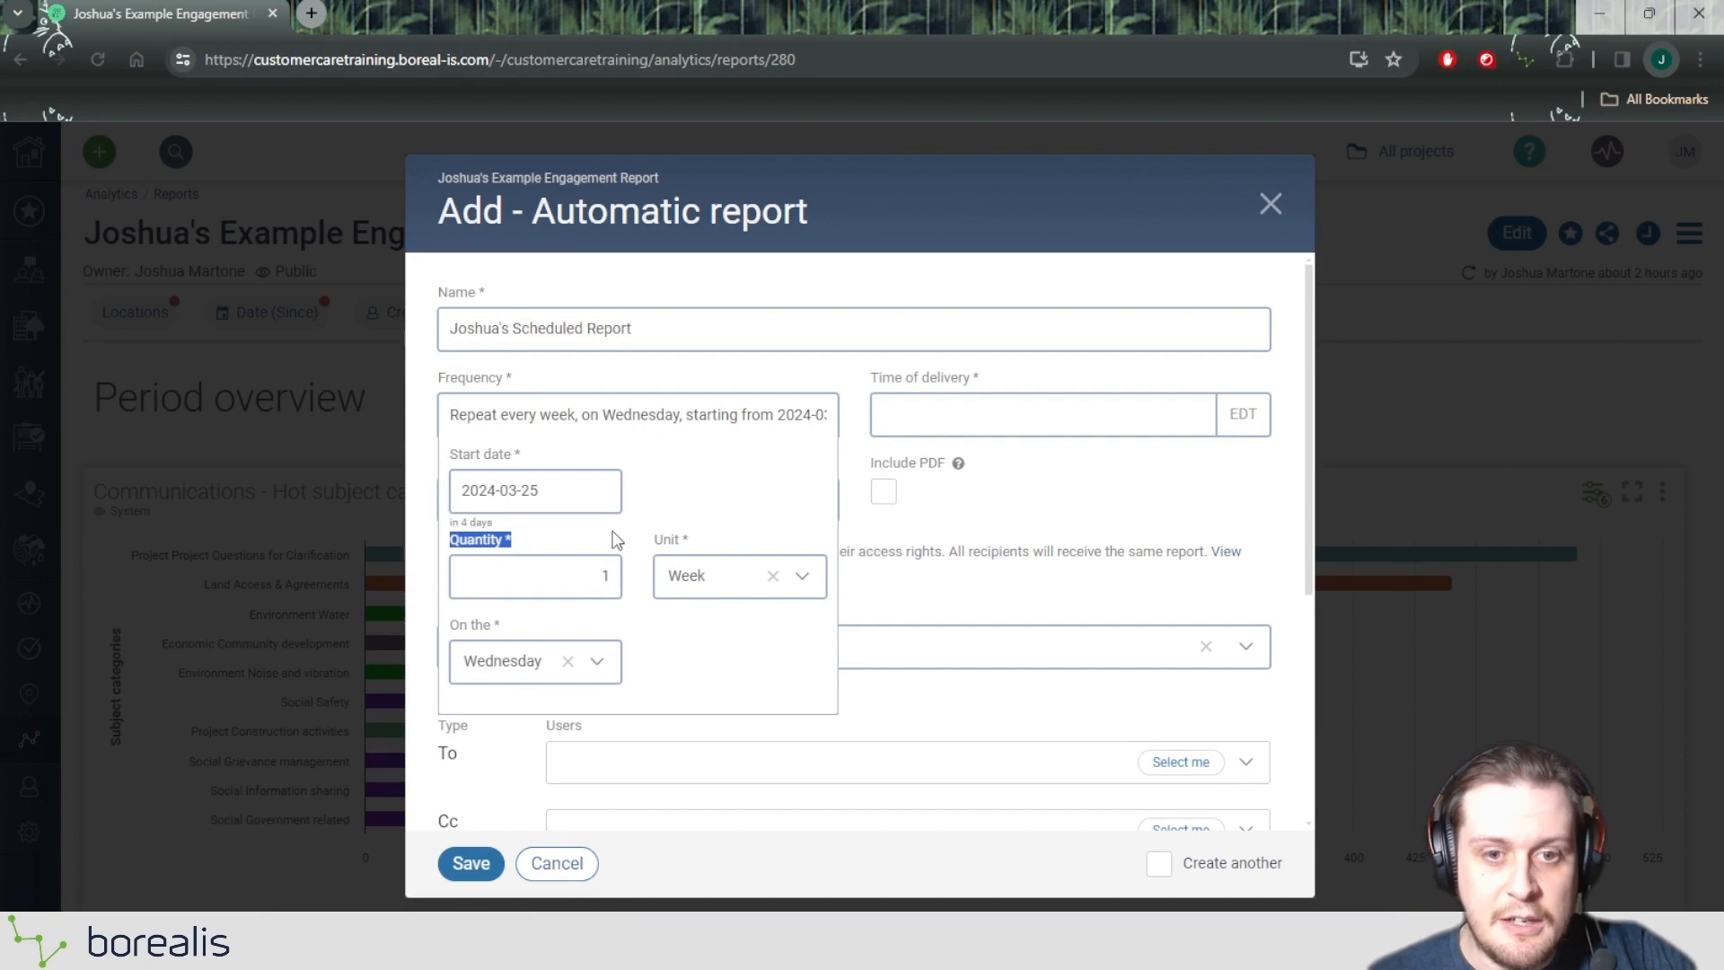
click(611, 539)
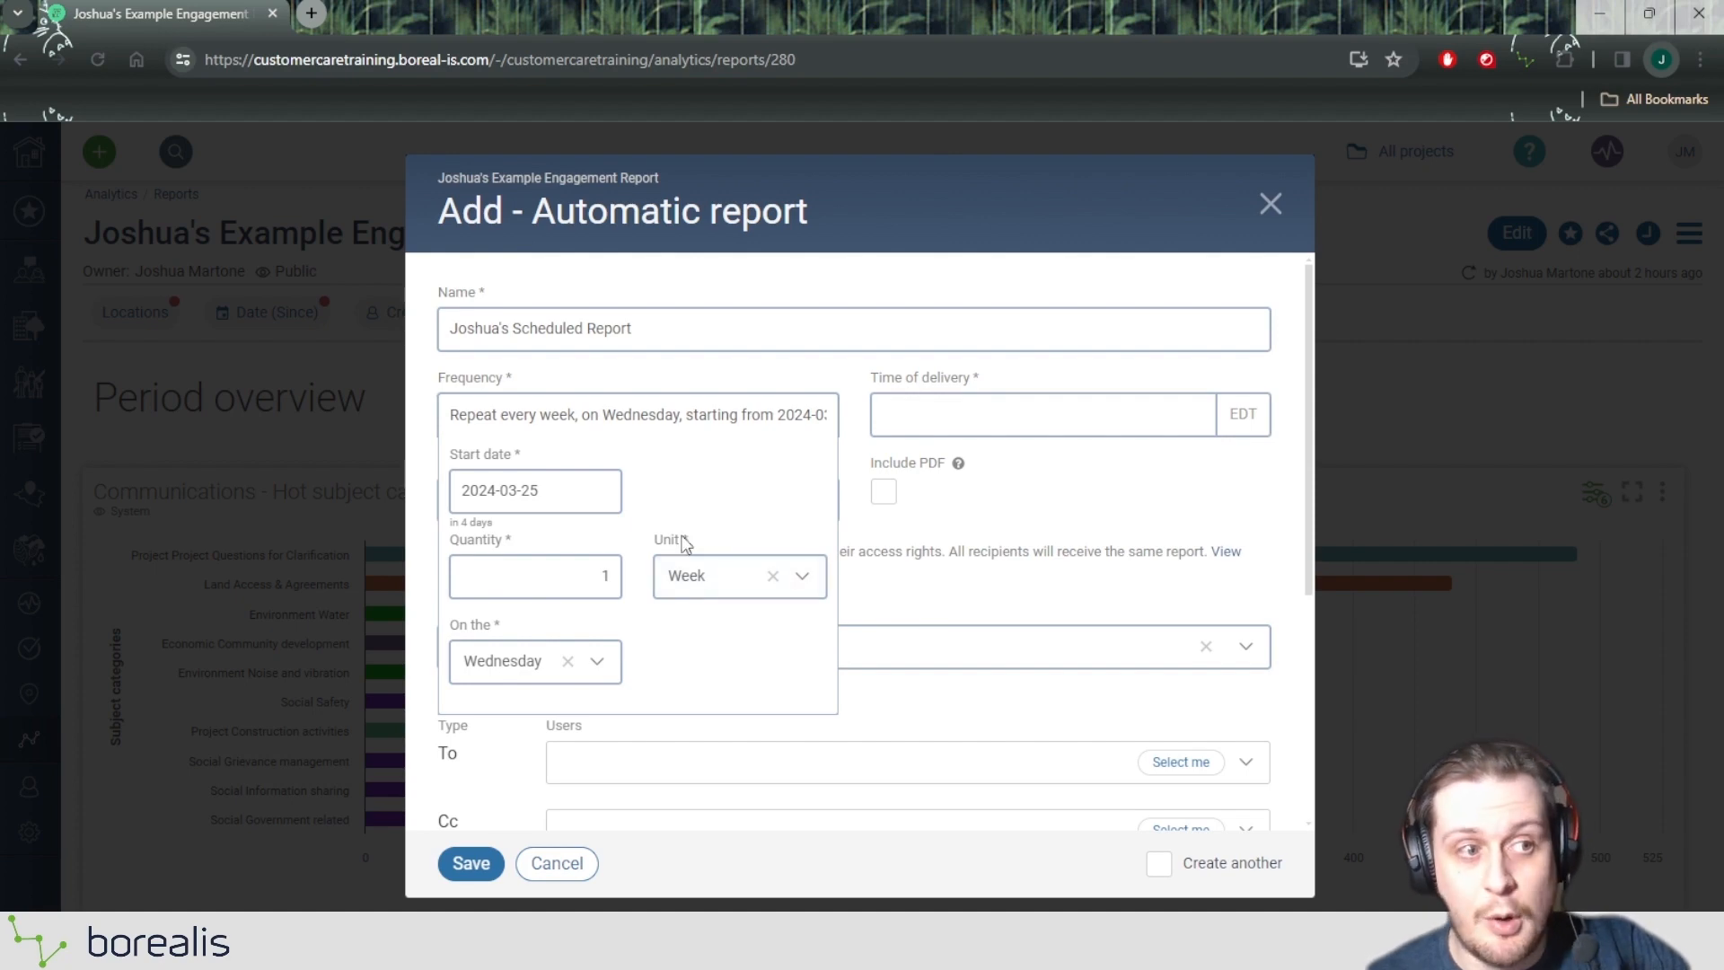
double_click(604, 576)
text(2)
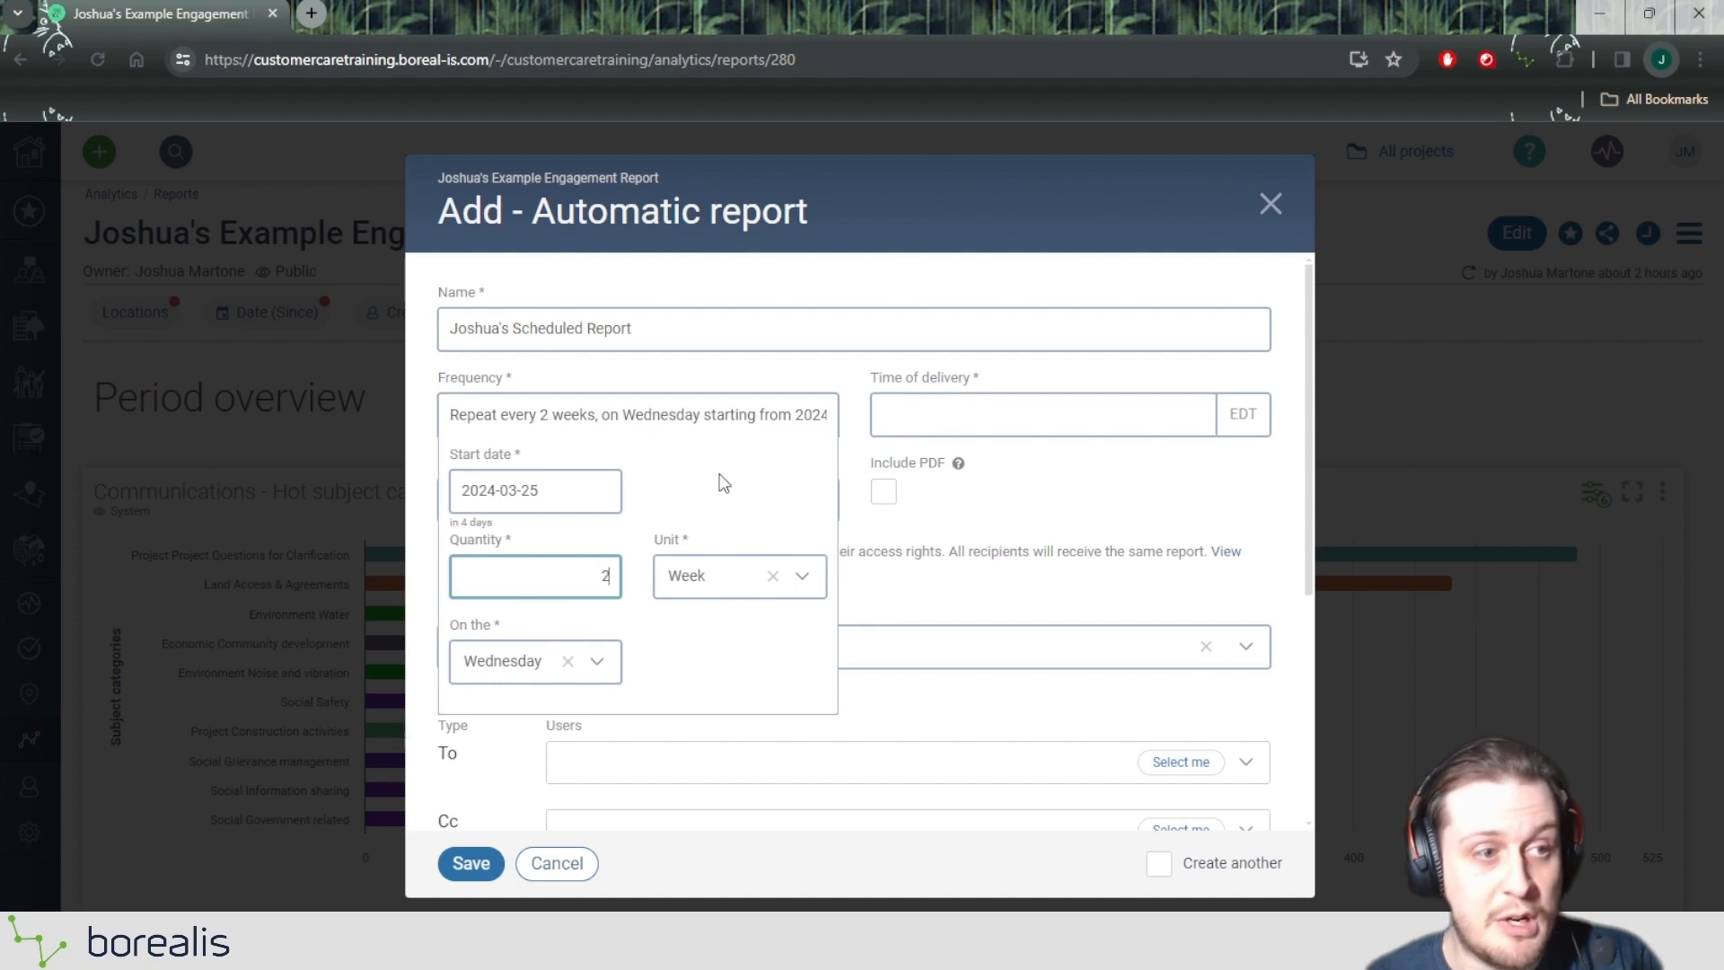
click(612, 570)
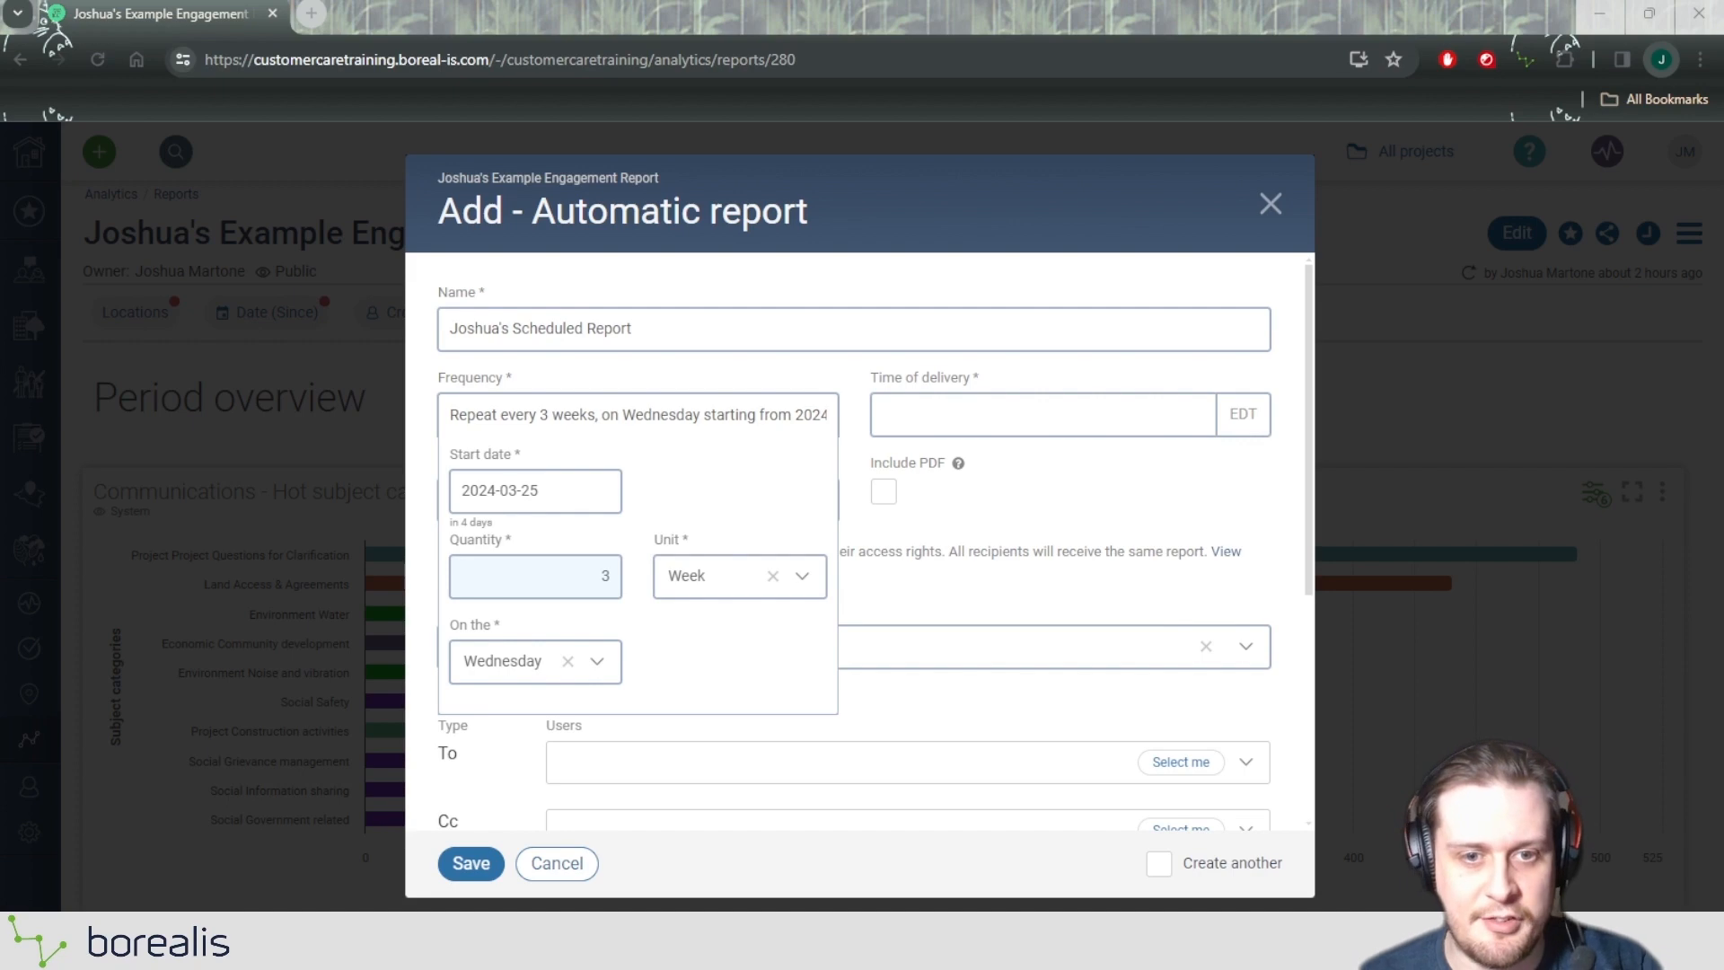
drag(590, 577, 644, 581)
text(2)
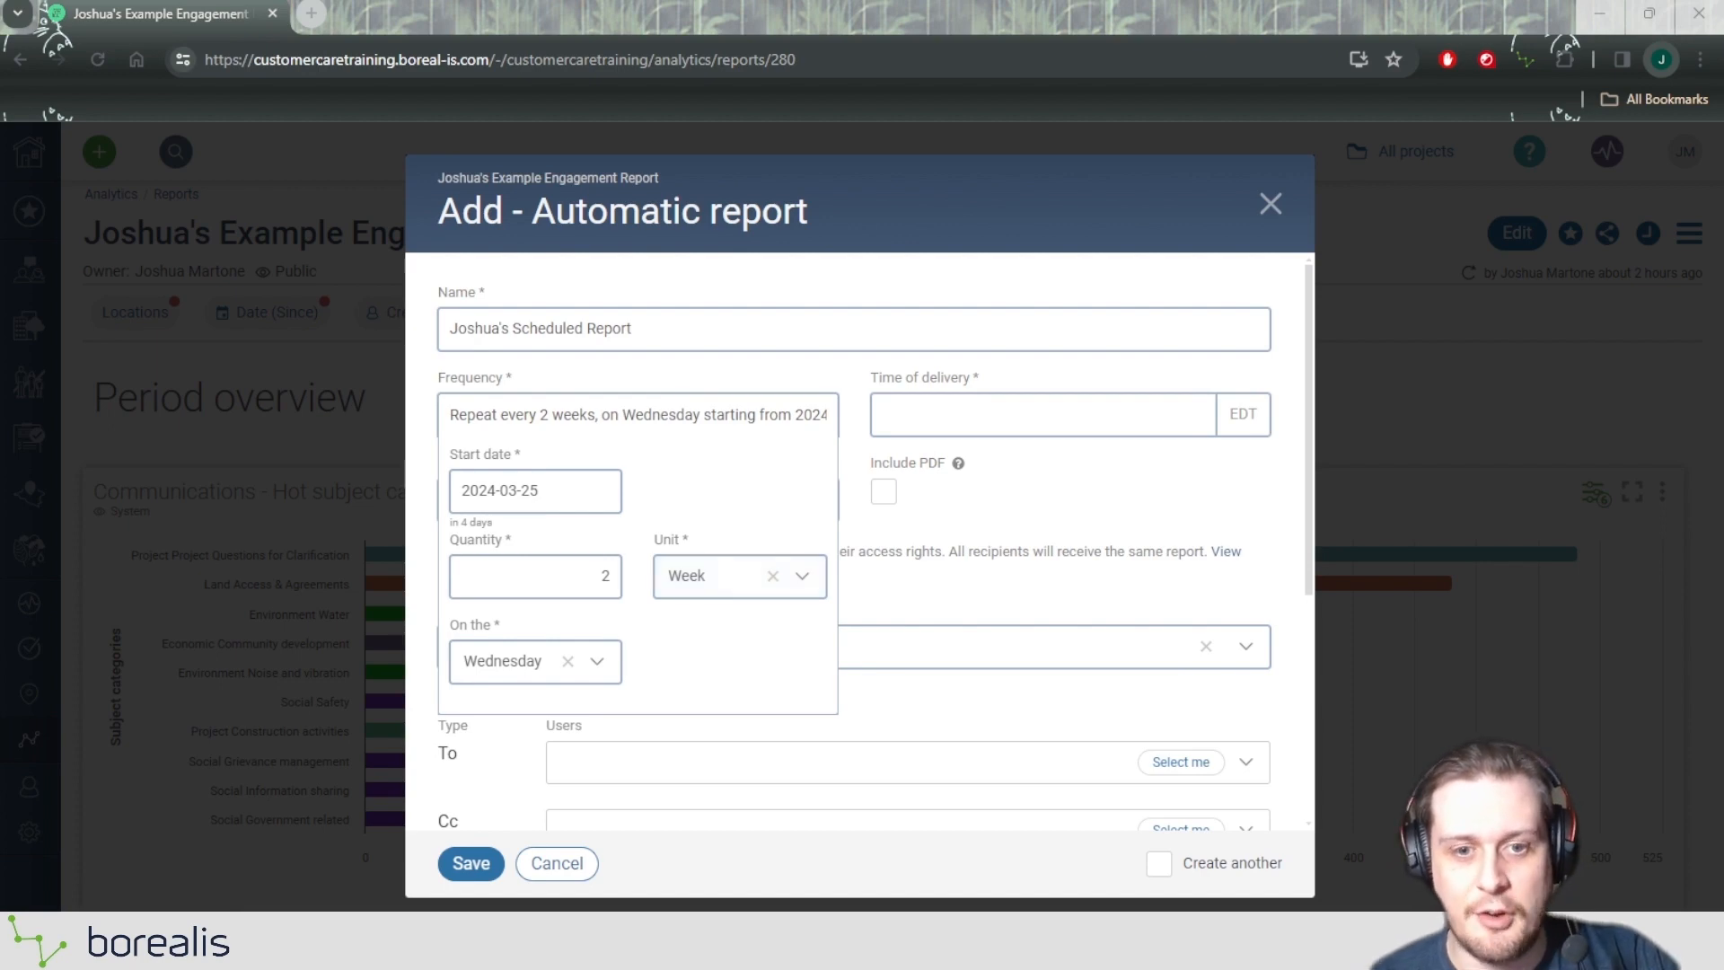
click(503, 661)
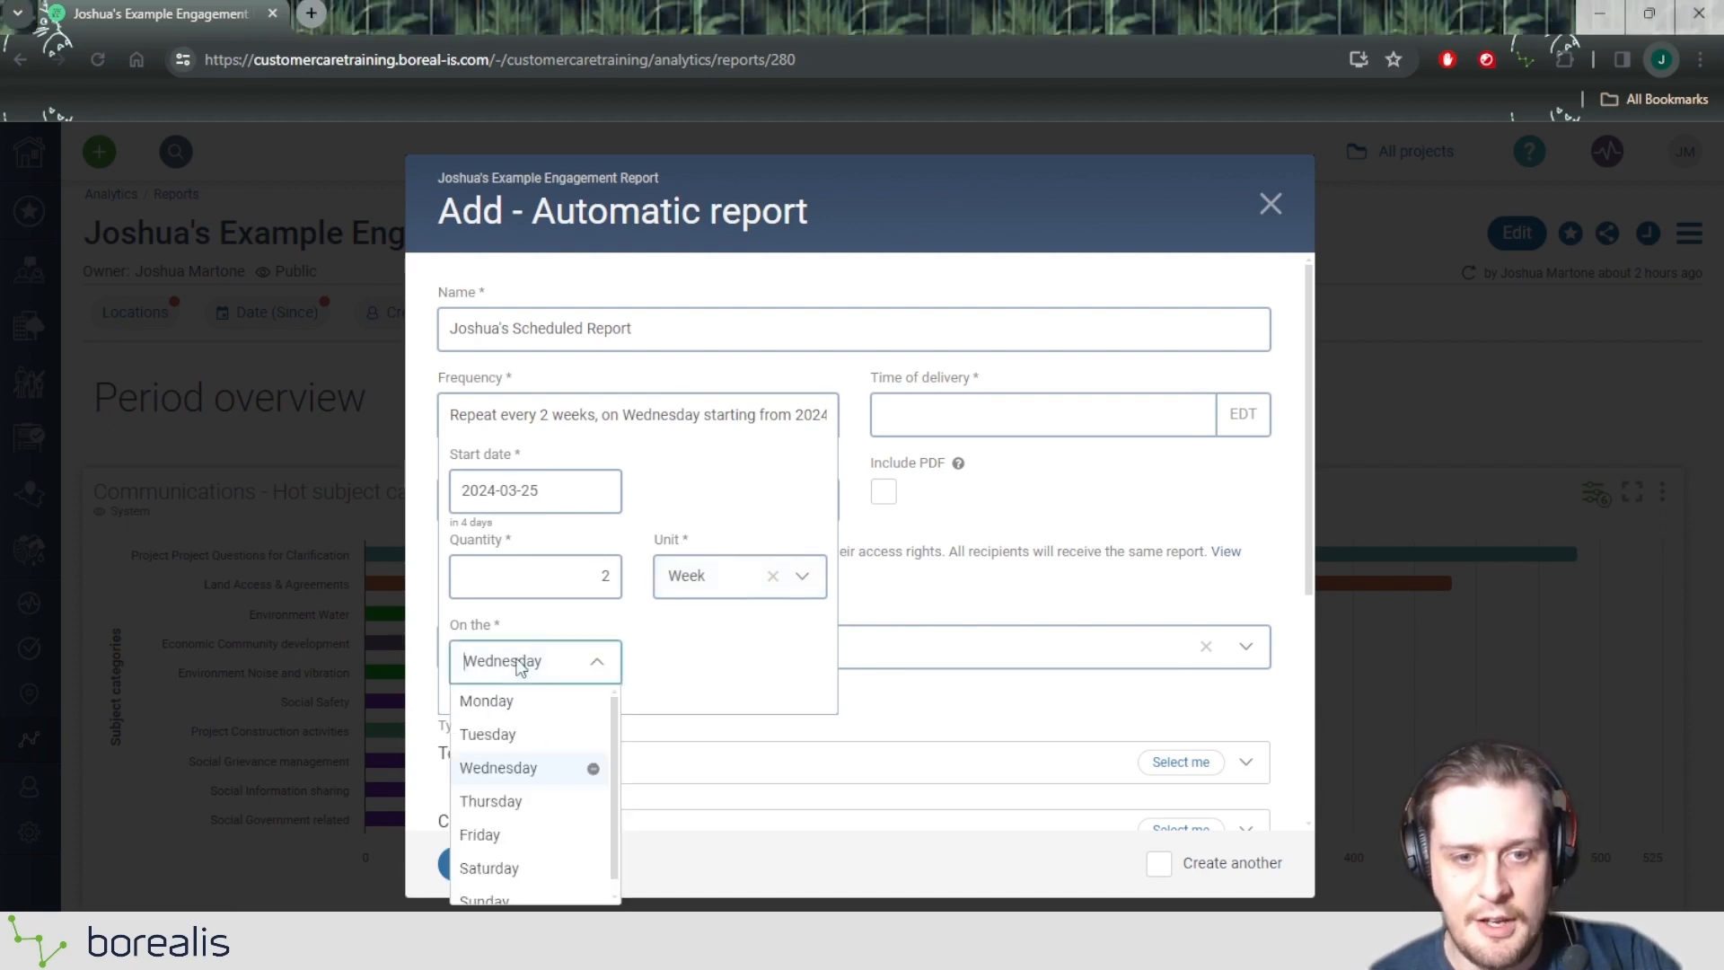
scroll(520, 816, down, 1)
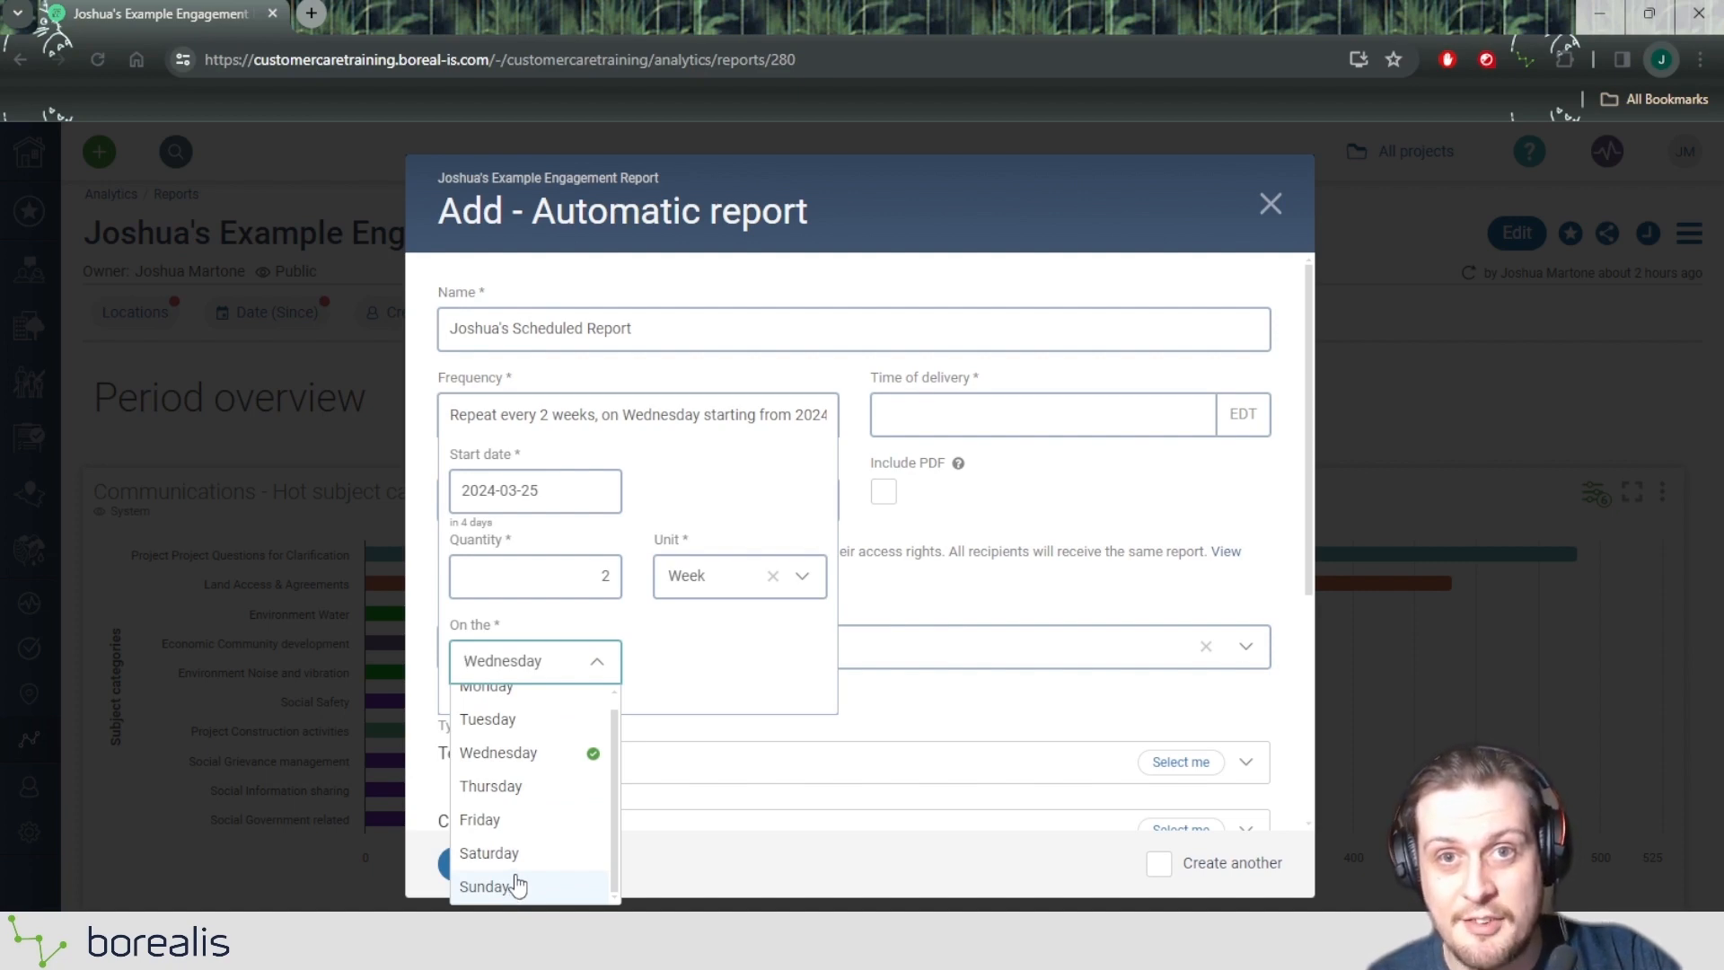
click(510, 755)
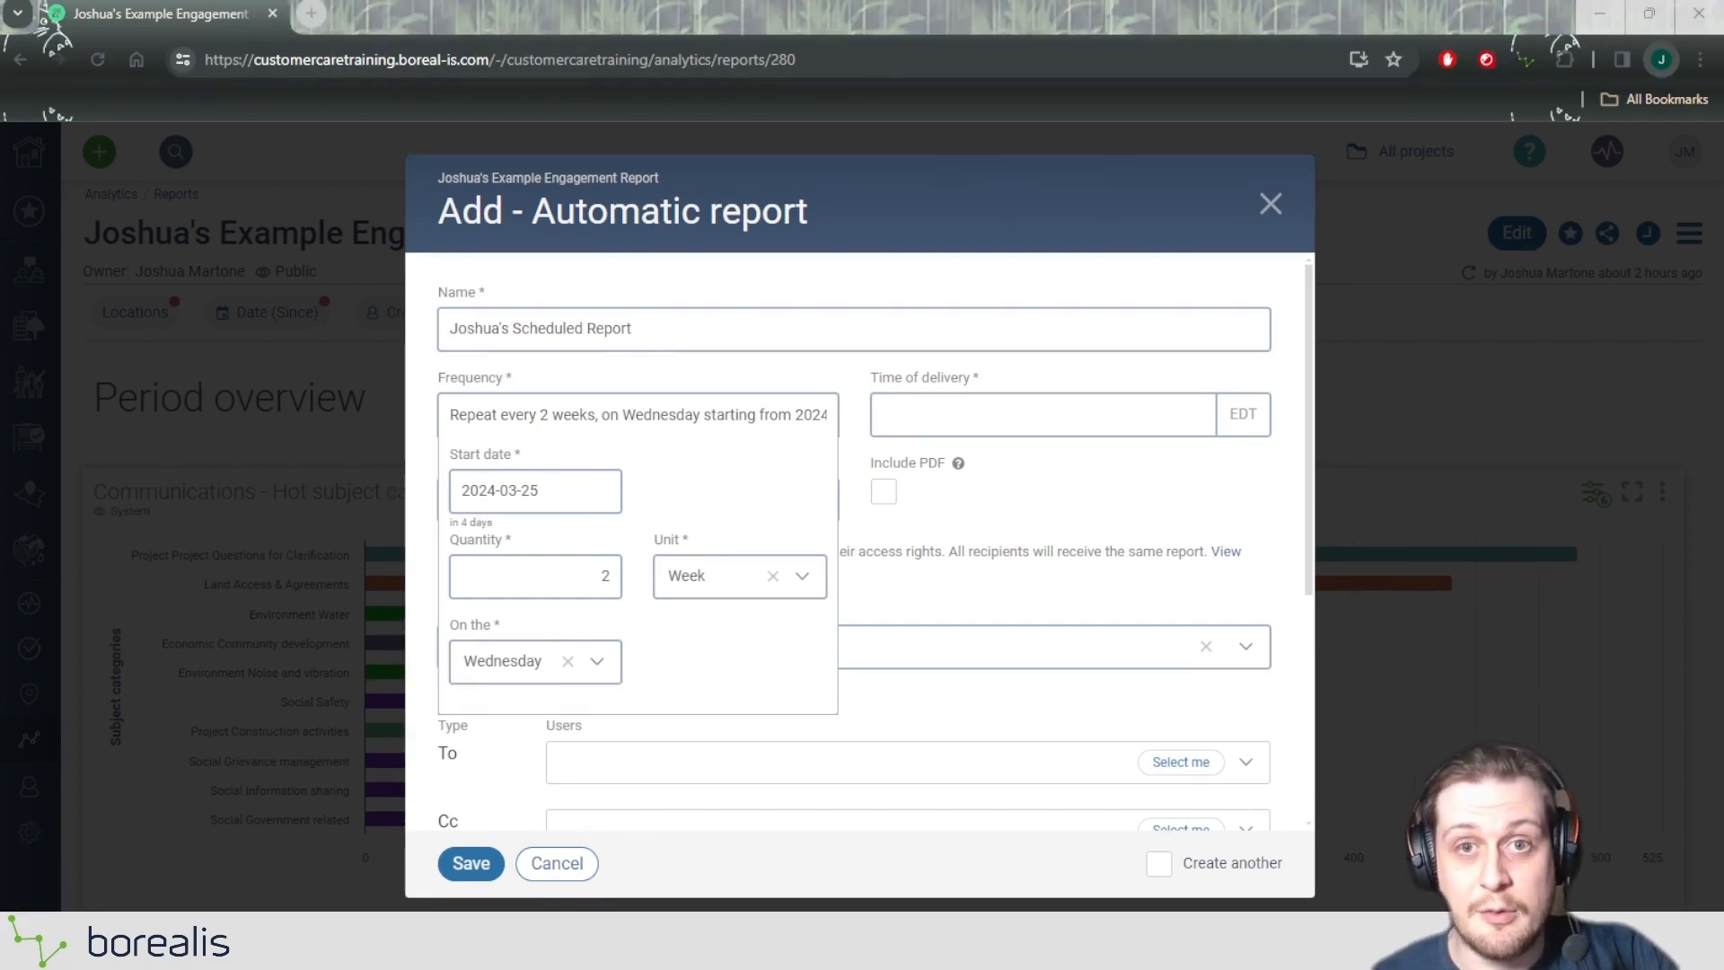
Set the automatic report's time of delivery to 13:00.
click(961, 414)
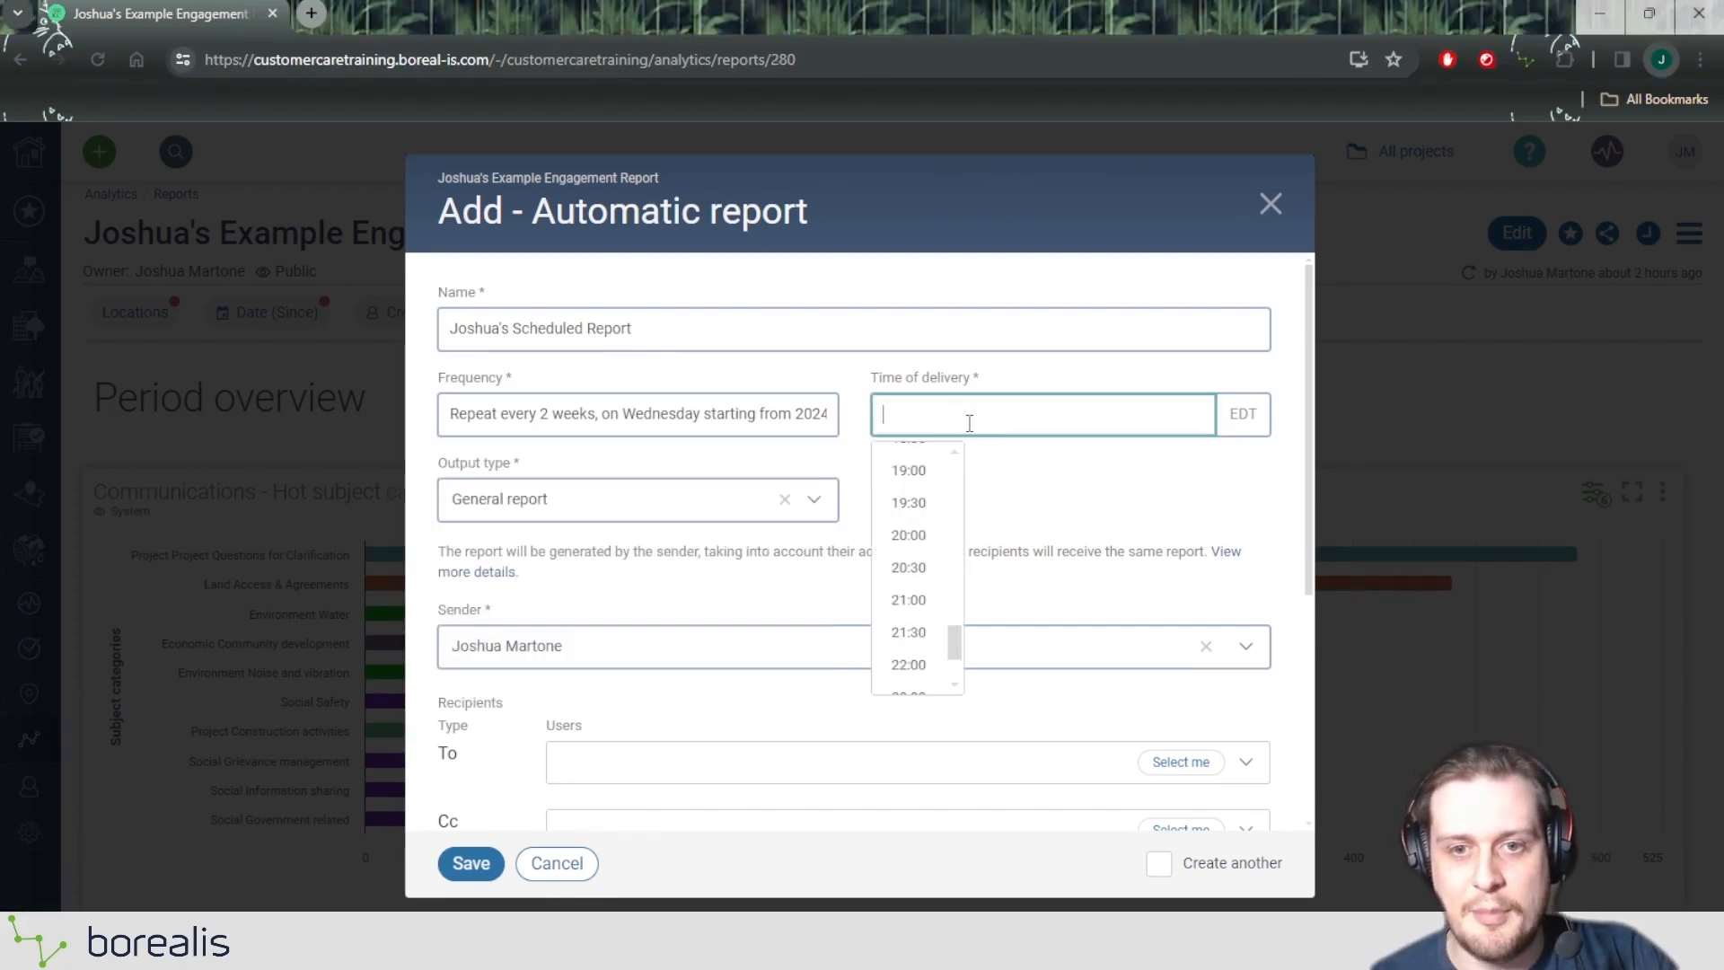
scroll(929, 528, down, 2)
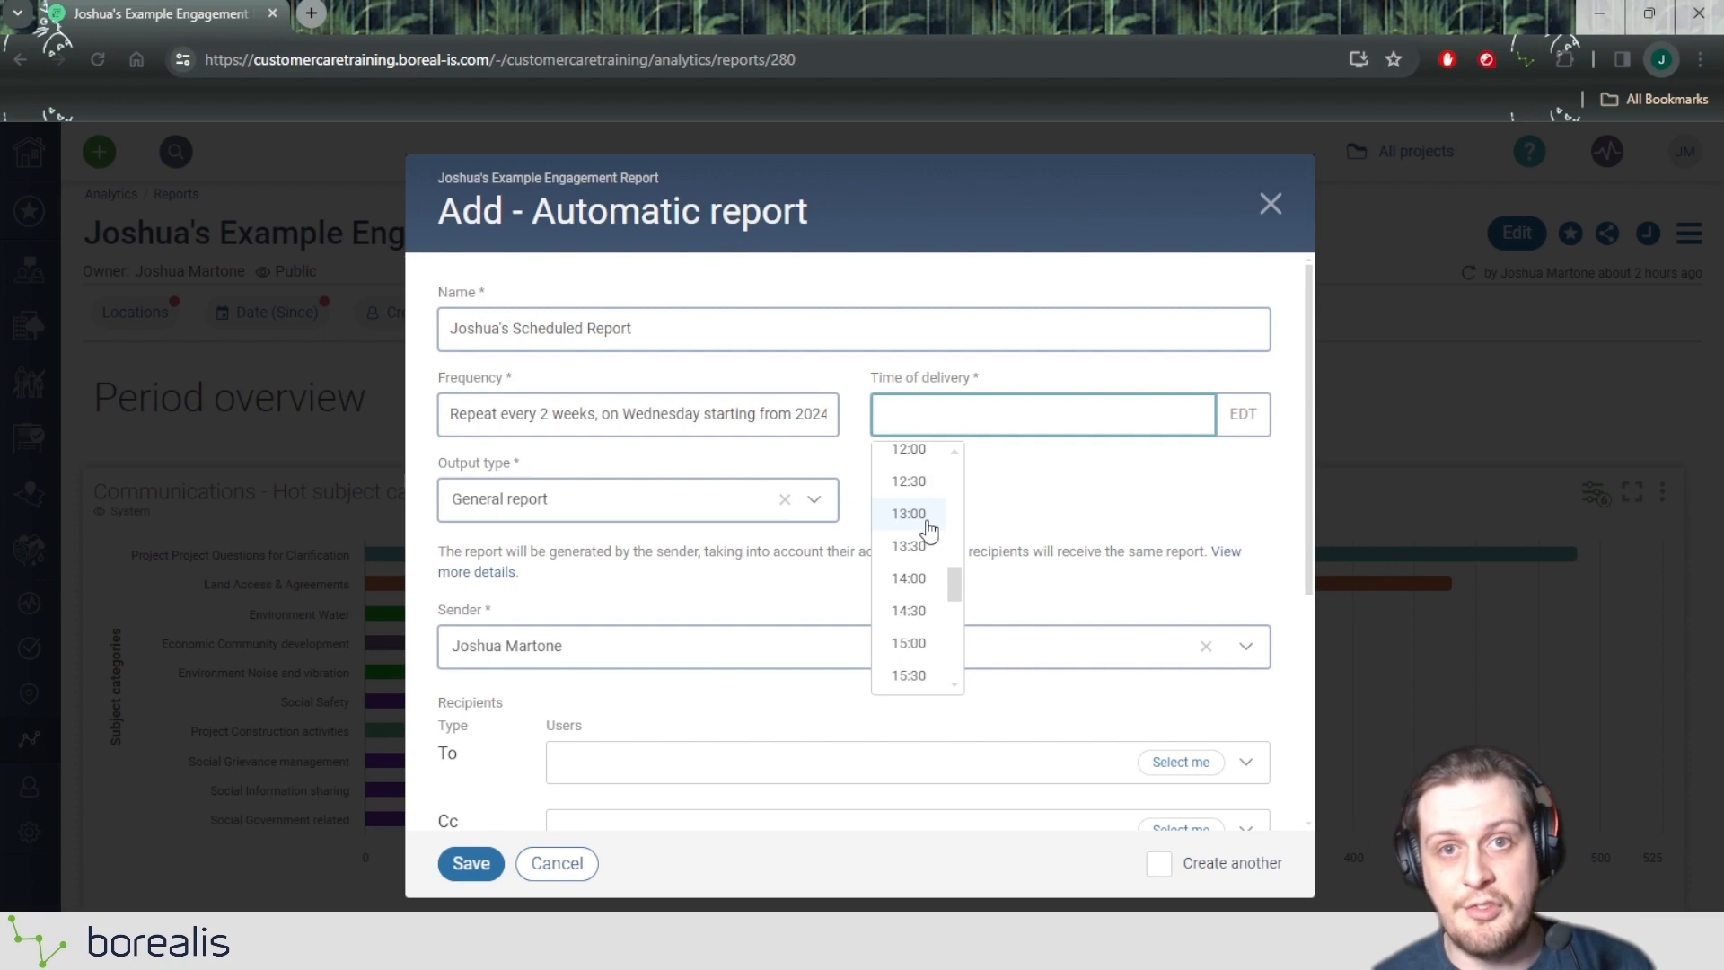
click(909, 514)
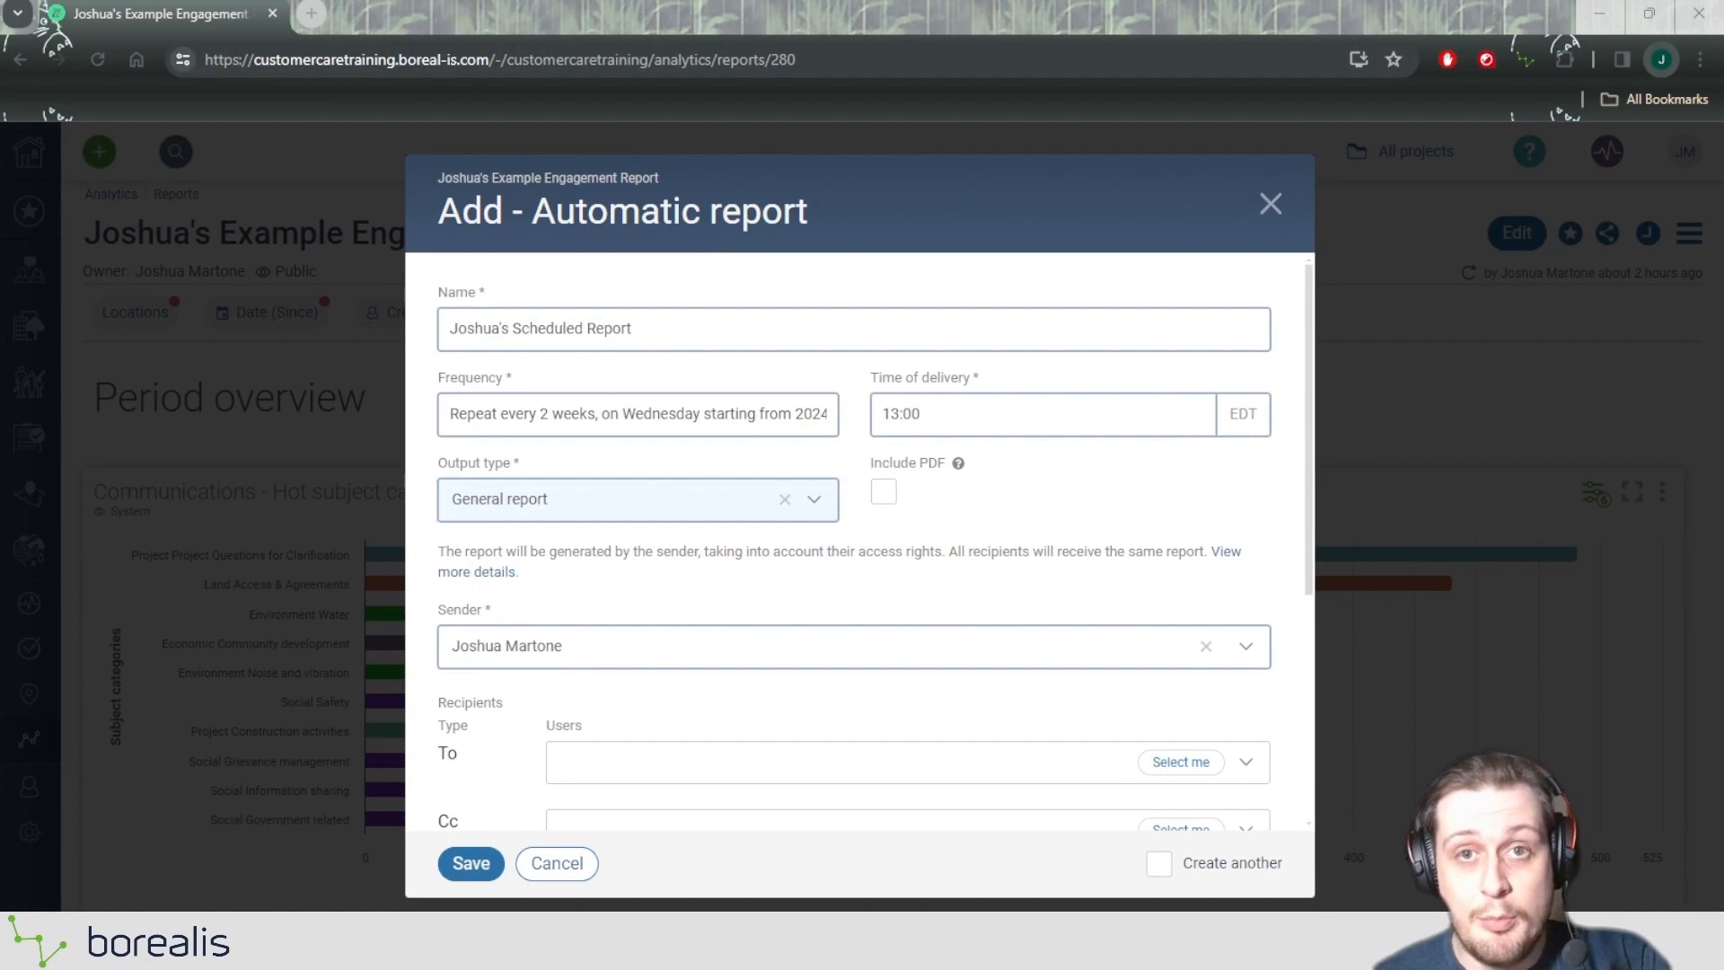
Keep General report as the output type and include a PDF with the automatic report.
click(550, 508)
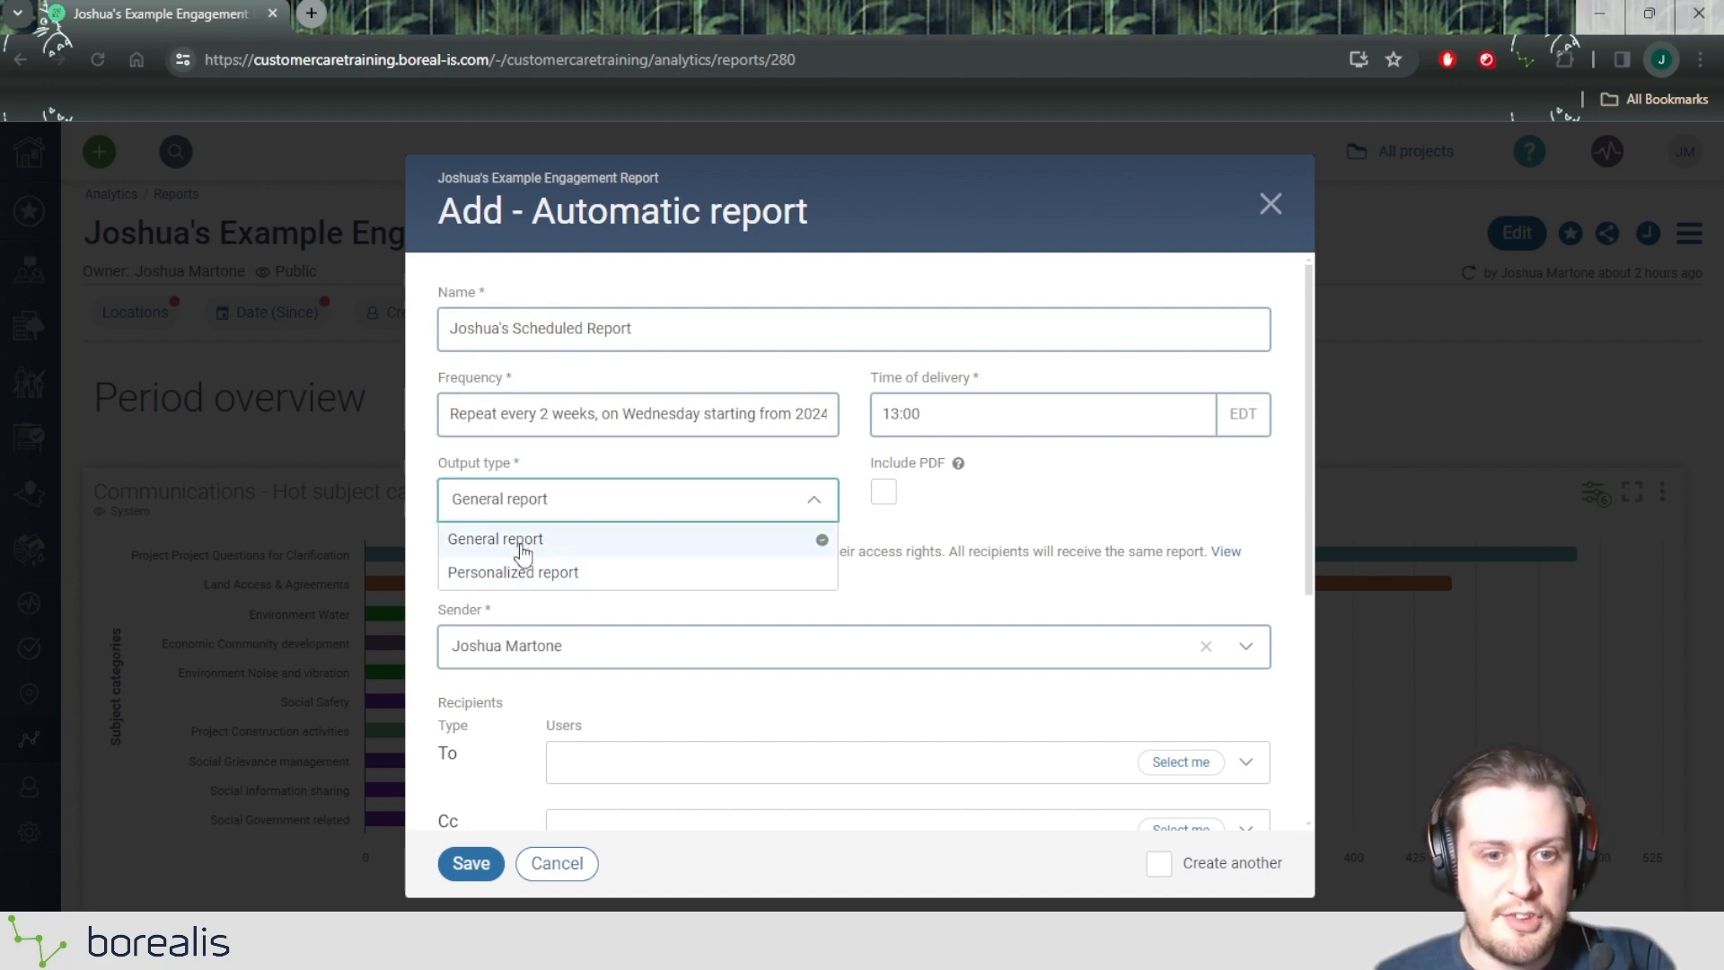
click(519, 541)
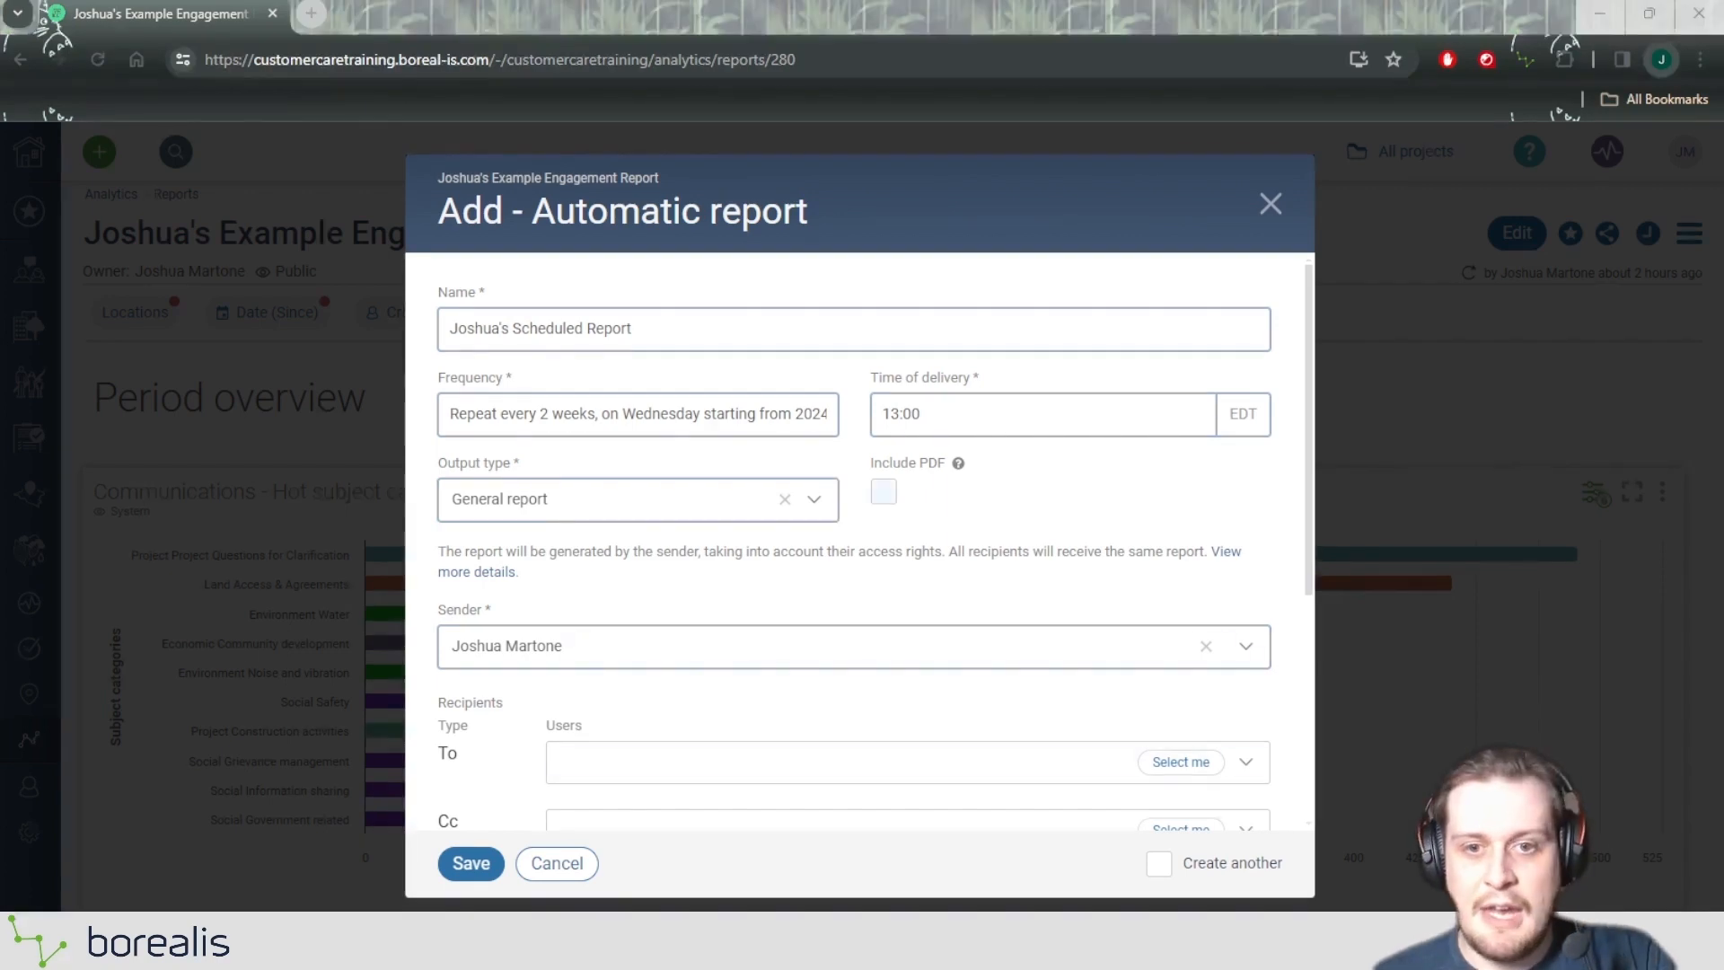
drag(870, 463, 968, 465)
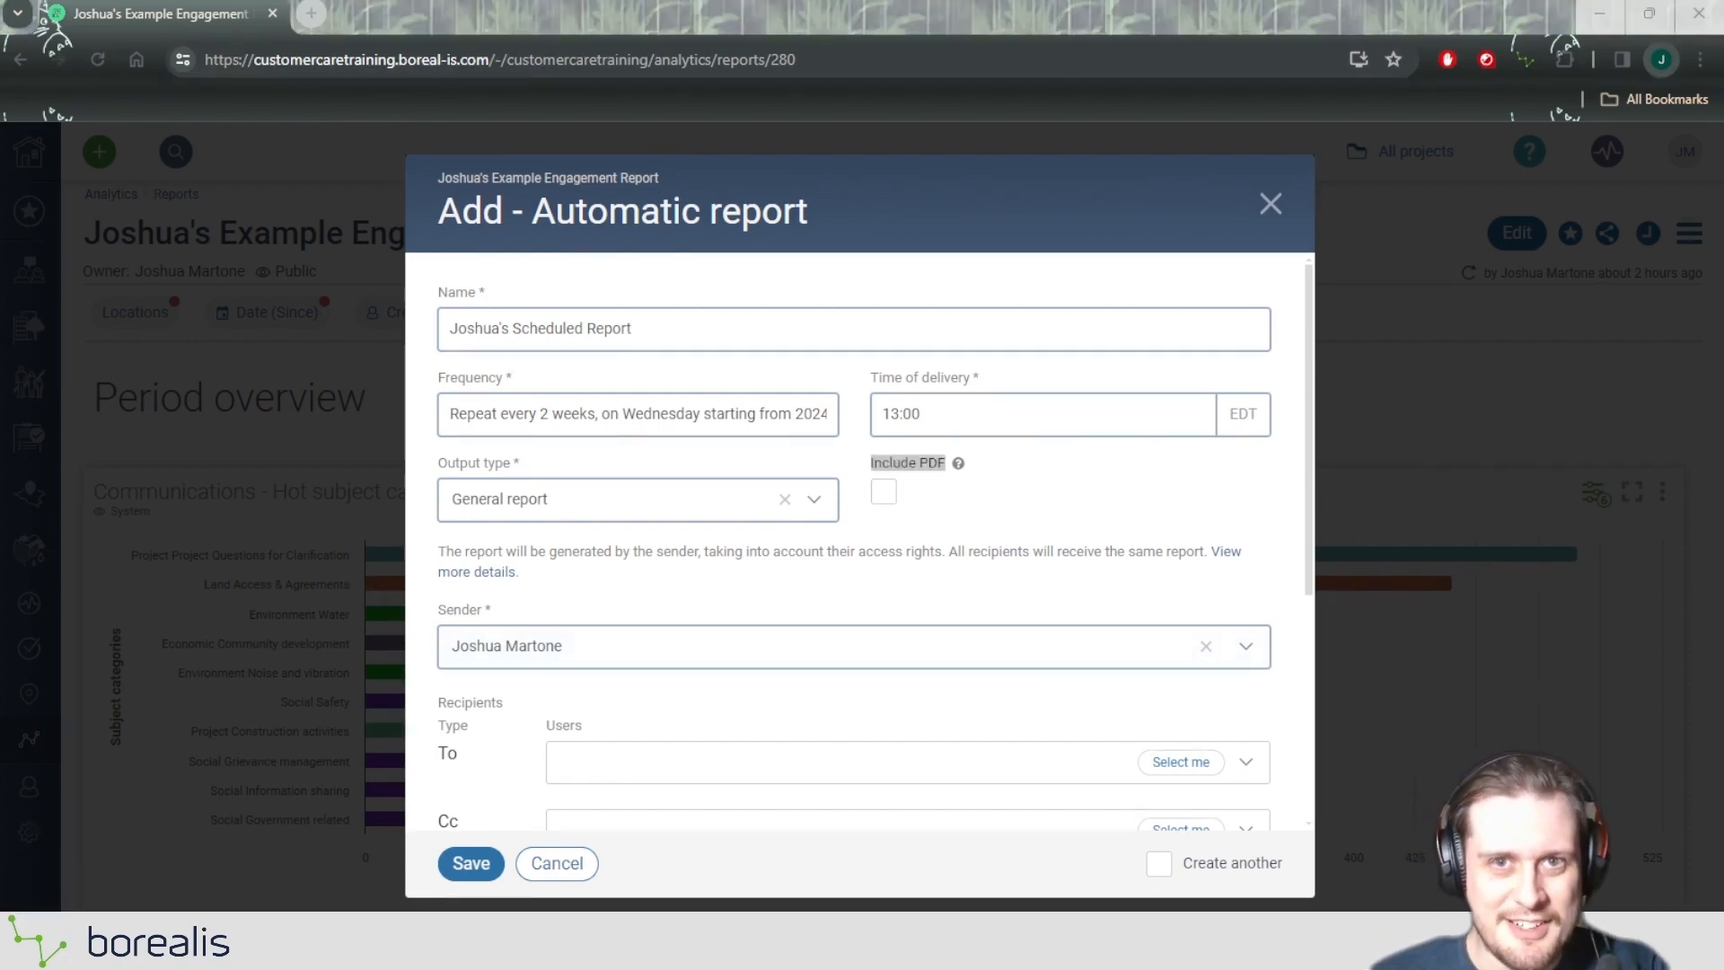
click(886, 496)
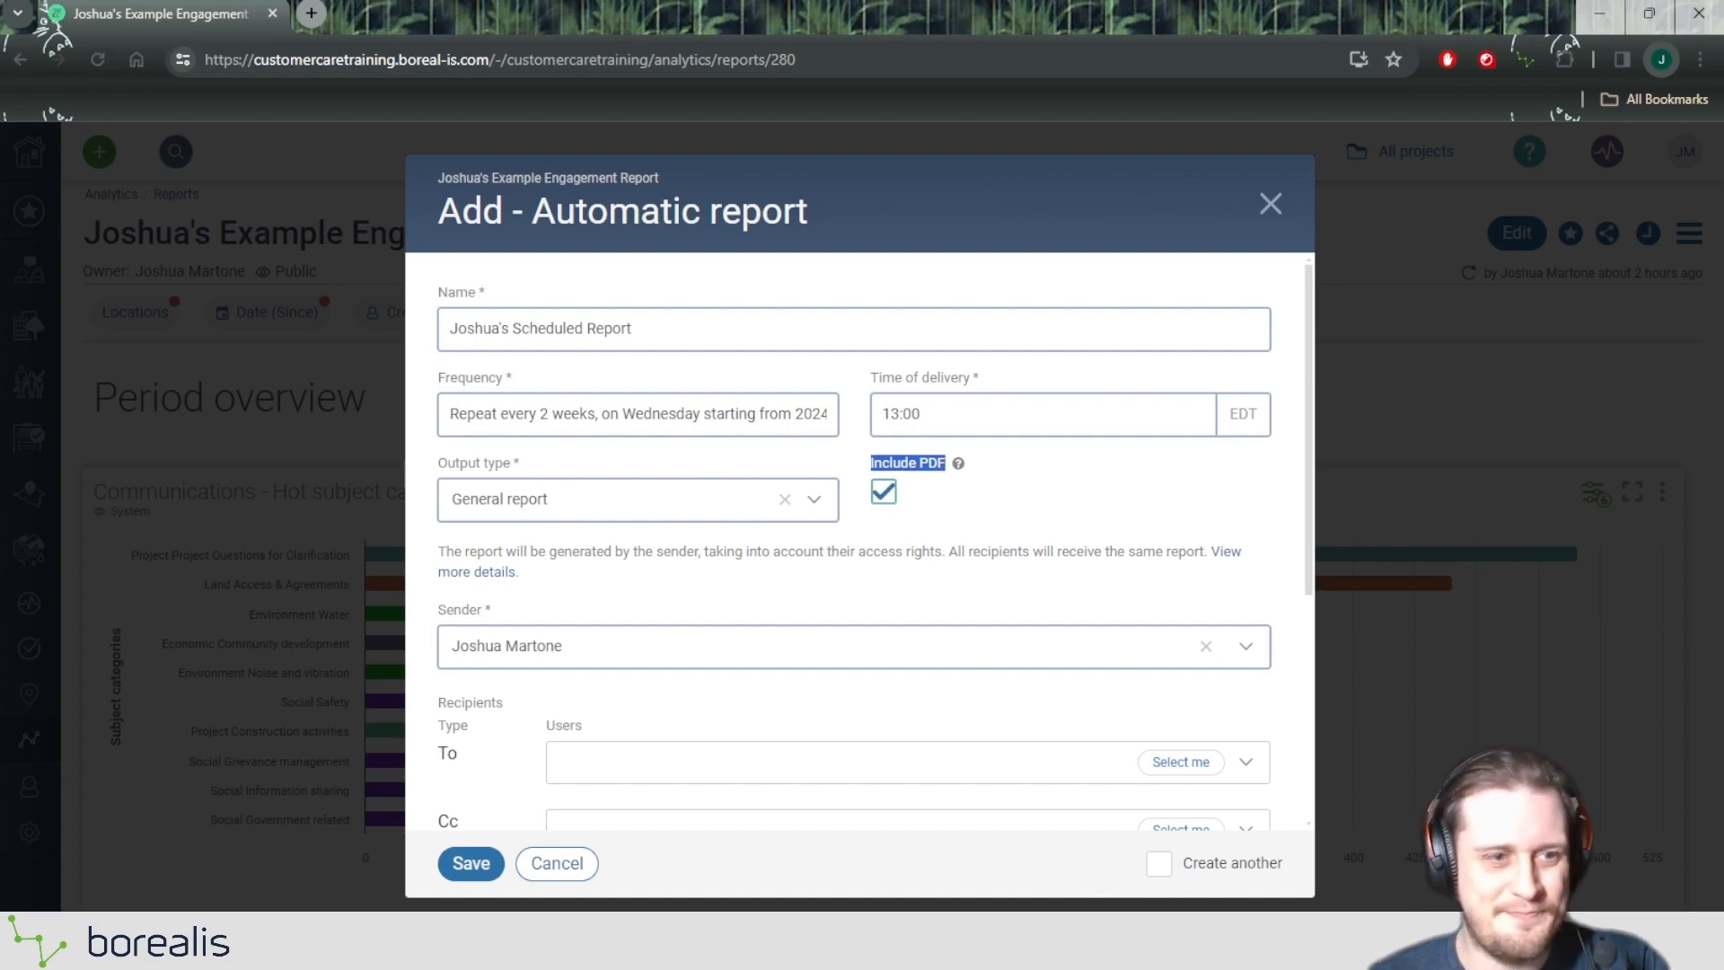
Check the automatic report's sender and its To, Cc and Bcc recipient fields.
scroll(853, 471, down, 2)
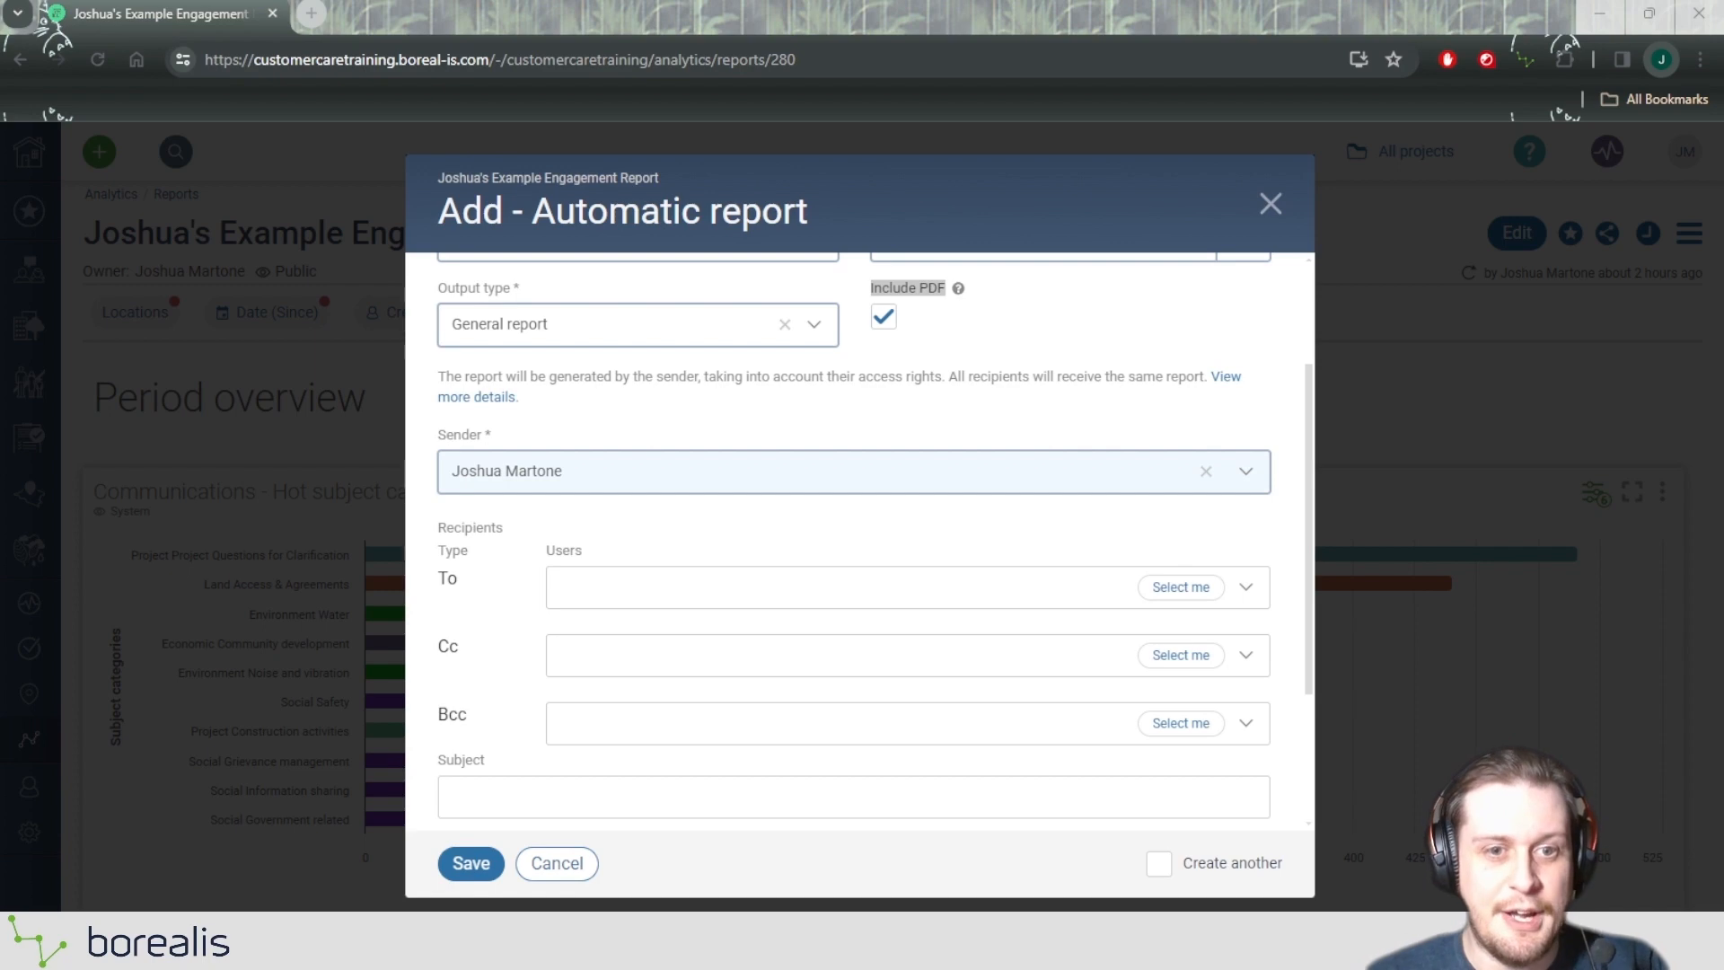
click(463, 469)
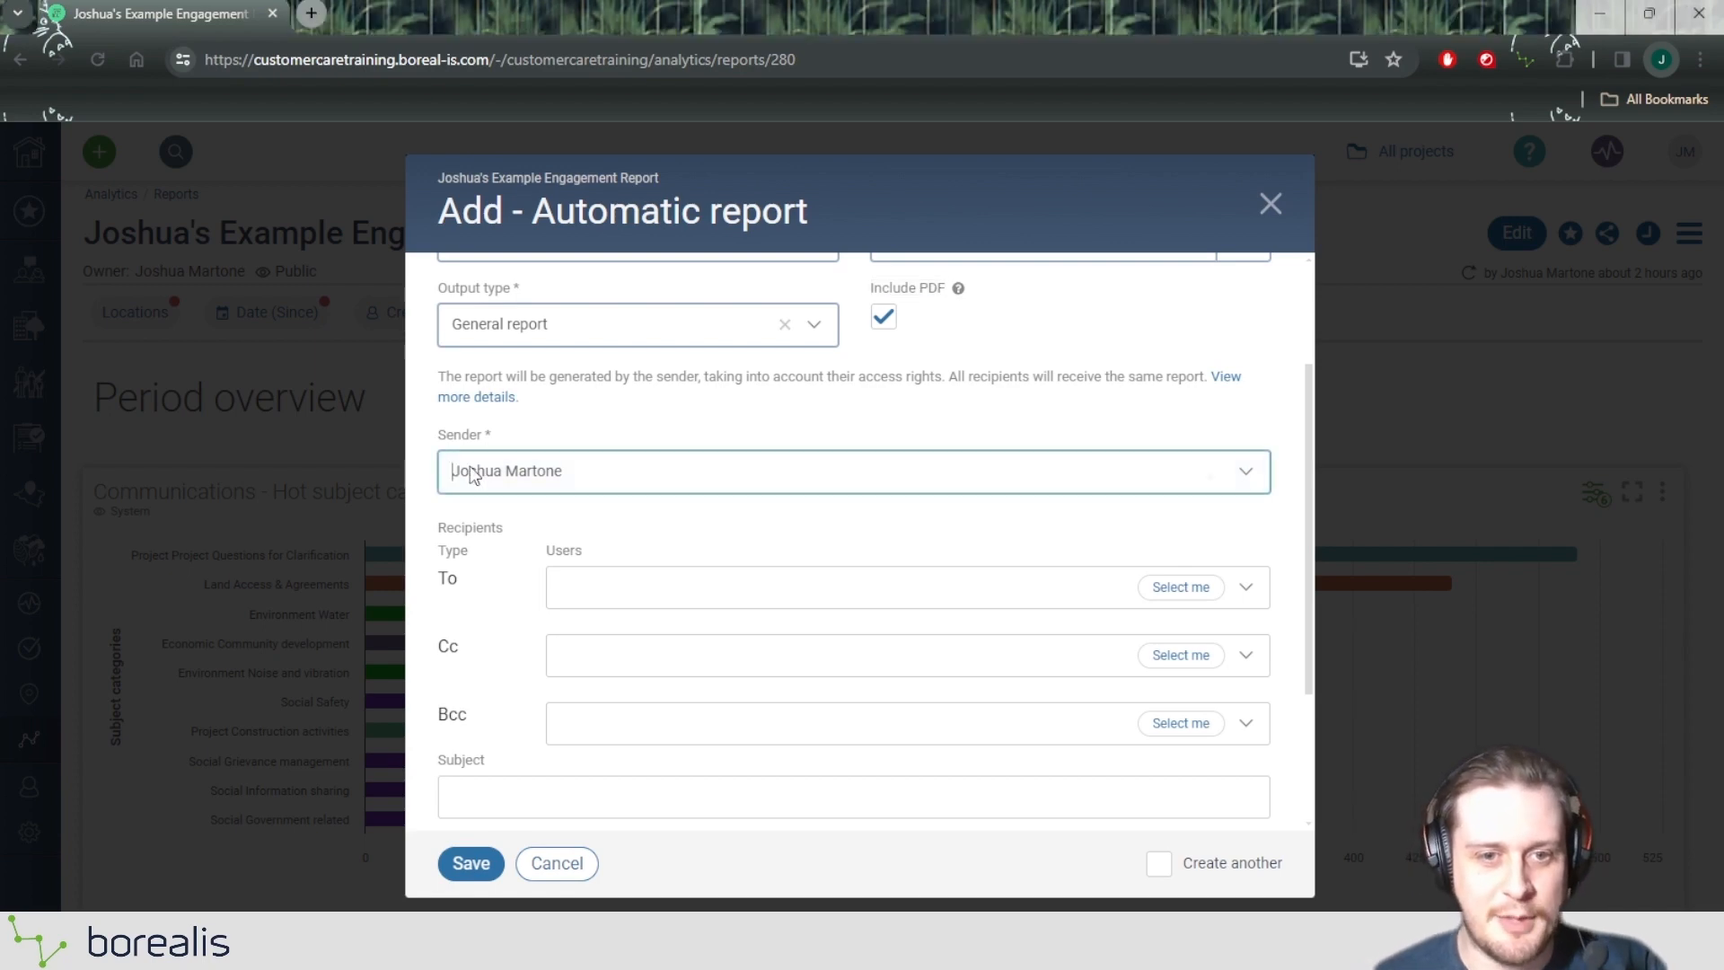
click(571, 431)
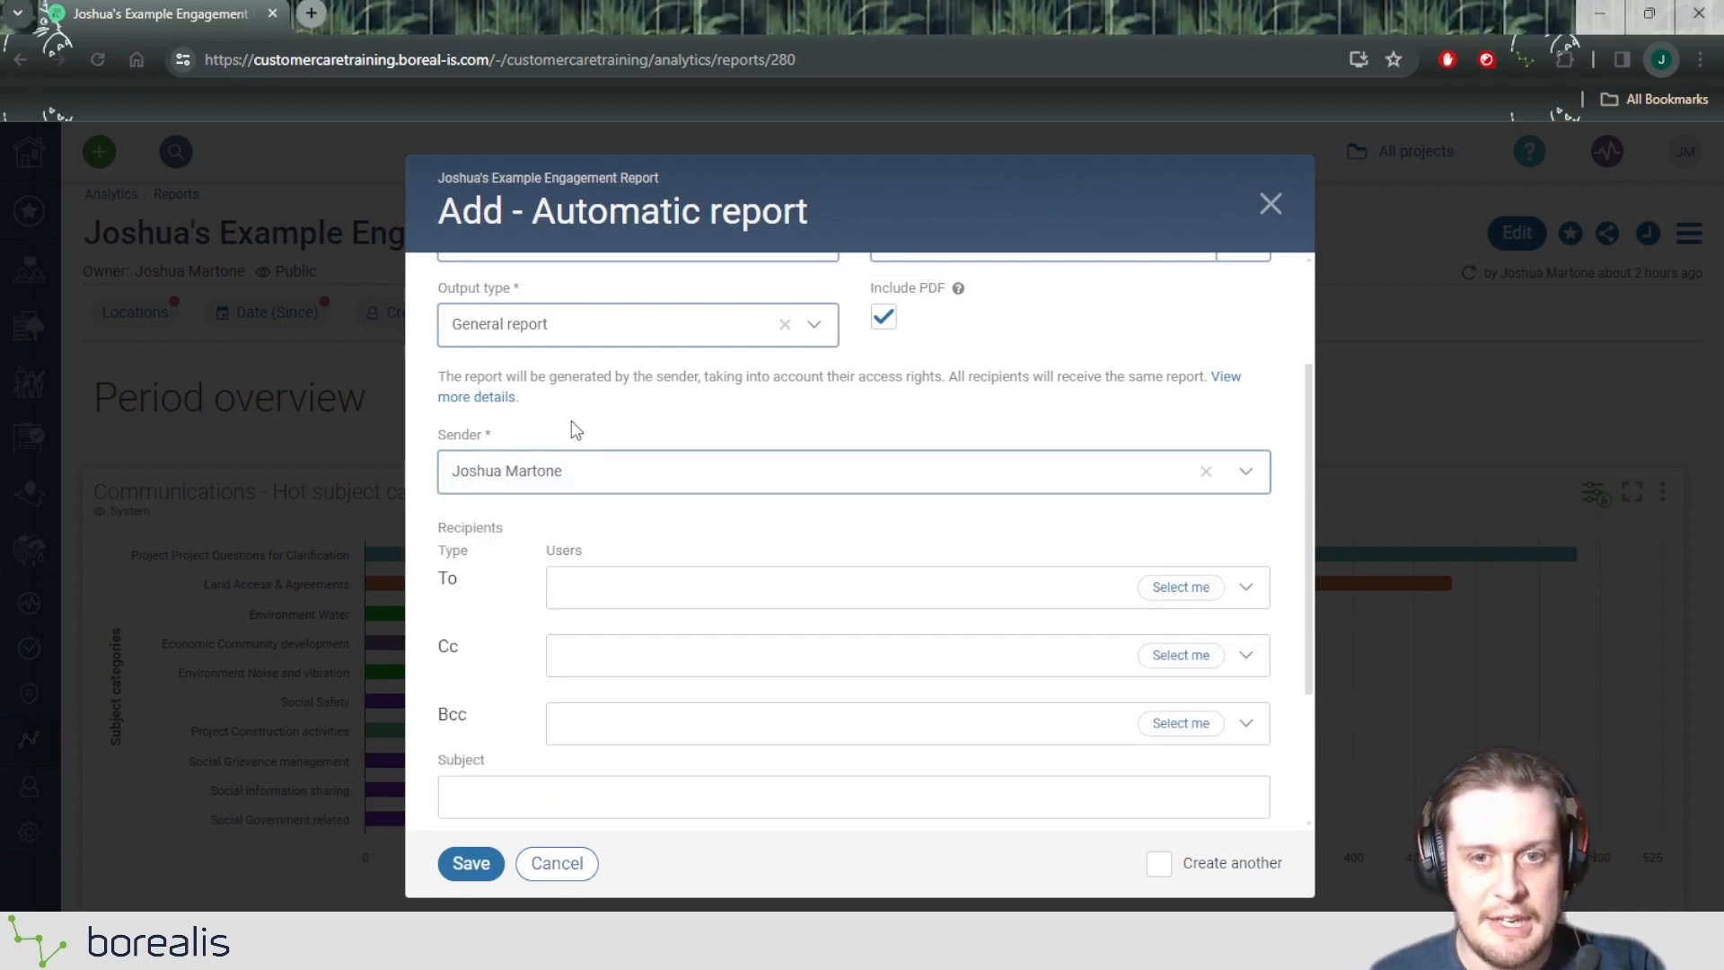
scroll(571, 422, down, 2)
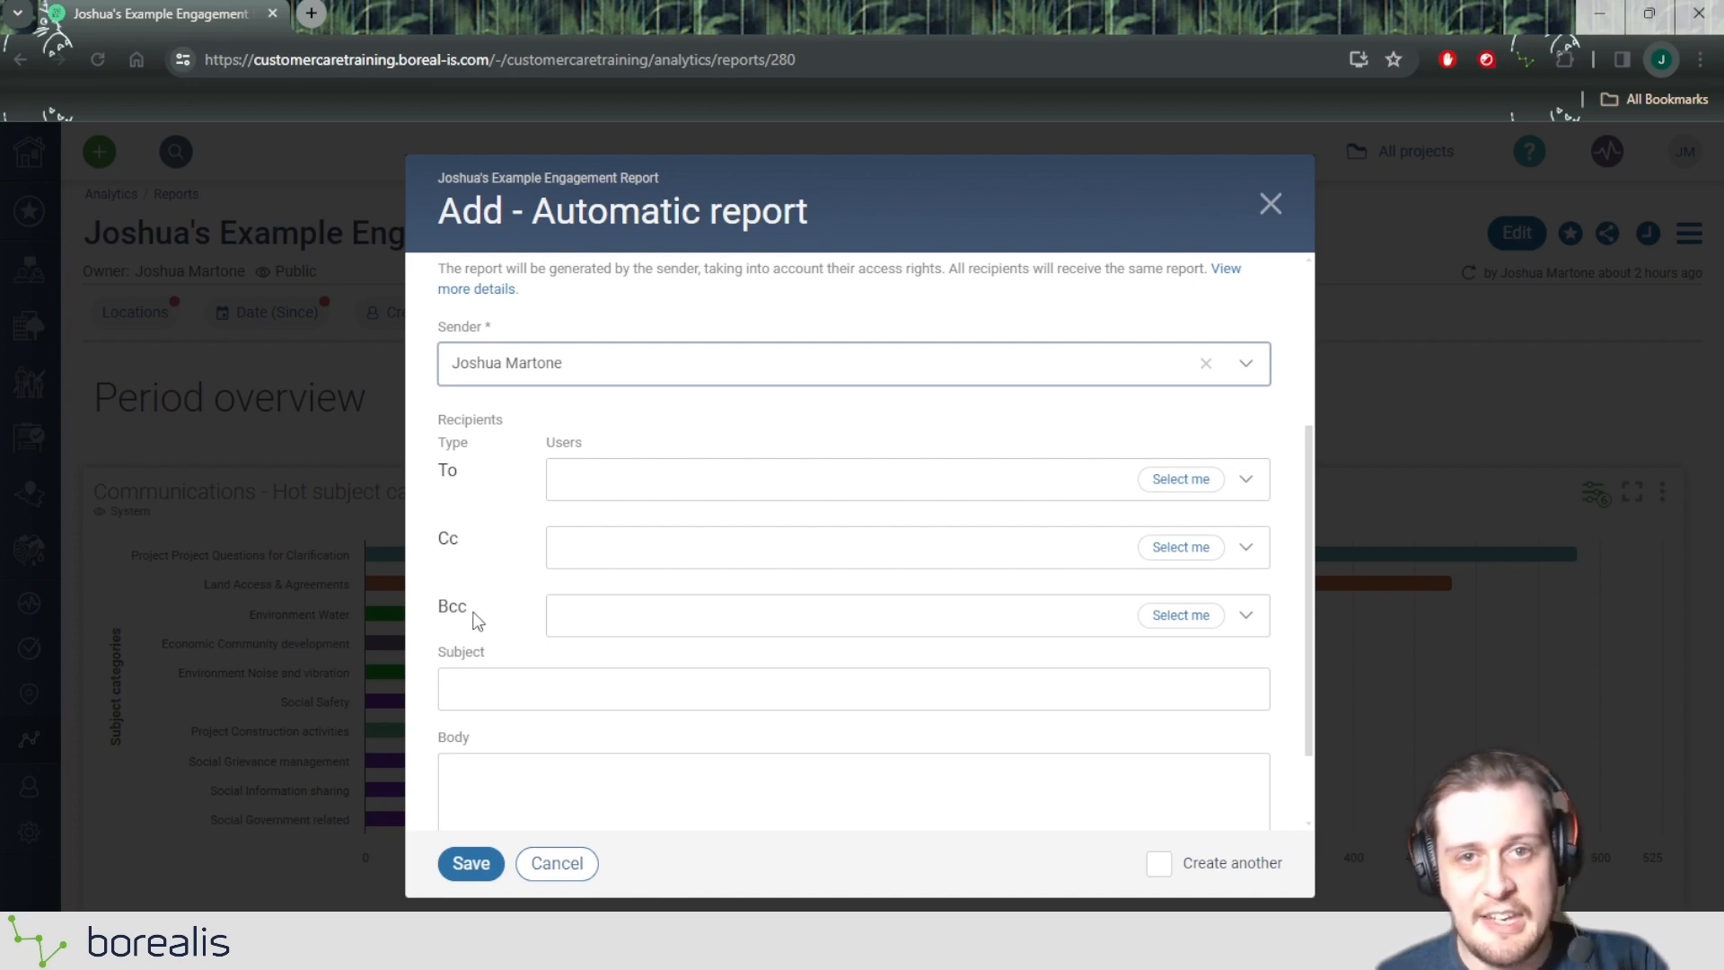
Add yourself as the Cc recipient and three other users as To recipients of the automatic report.
click(1178, 549)
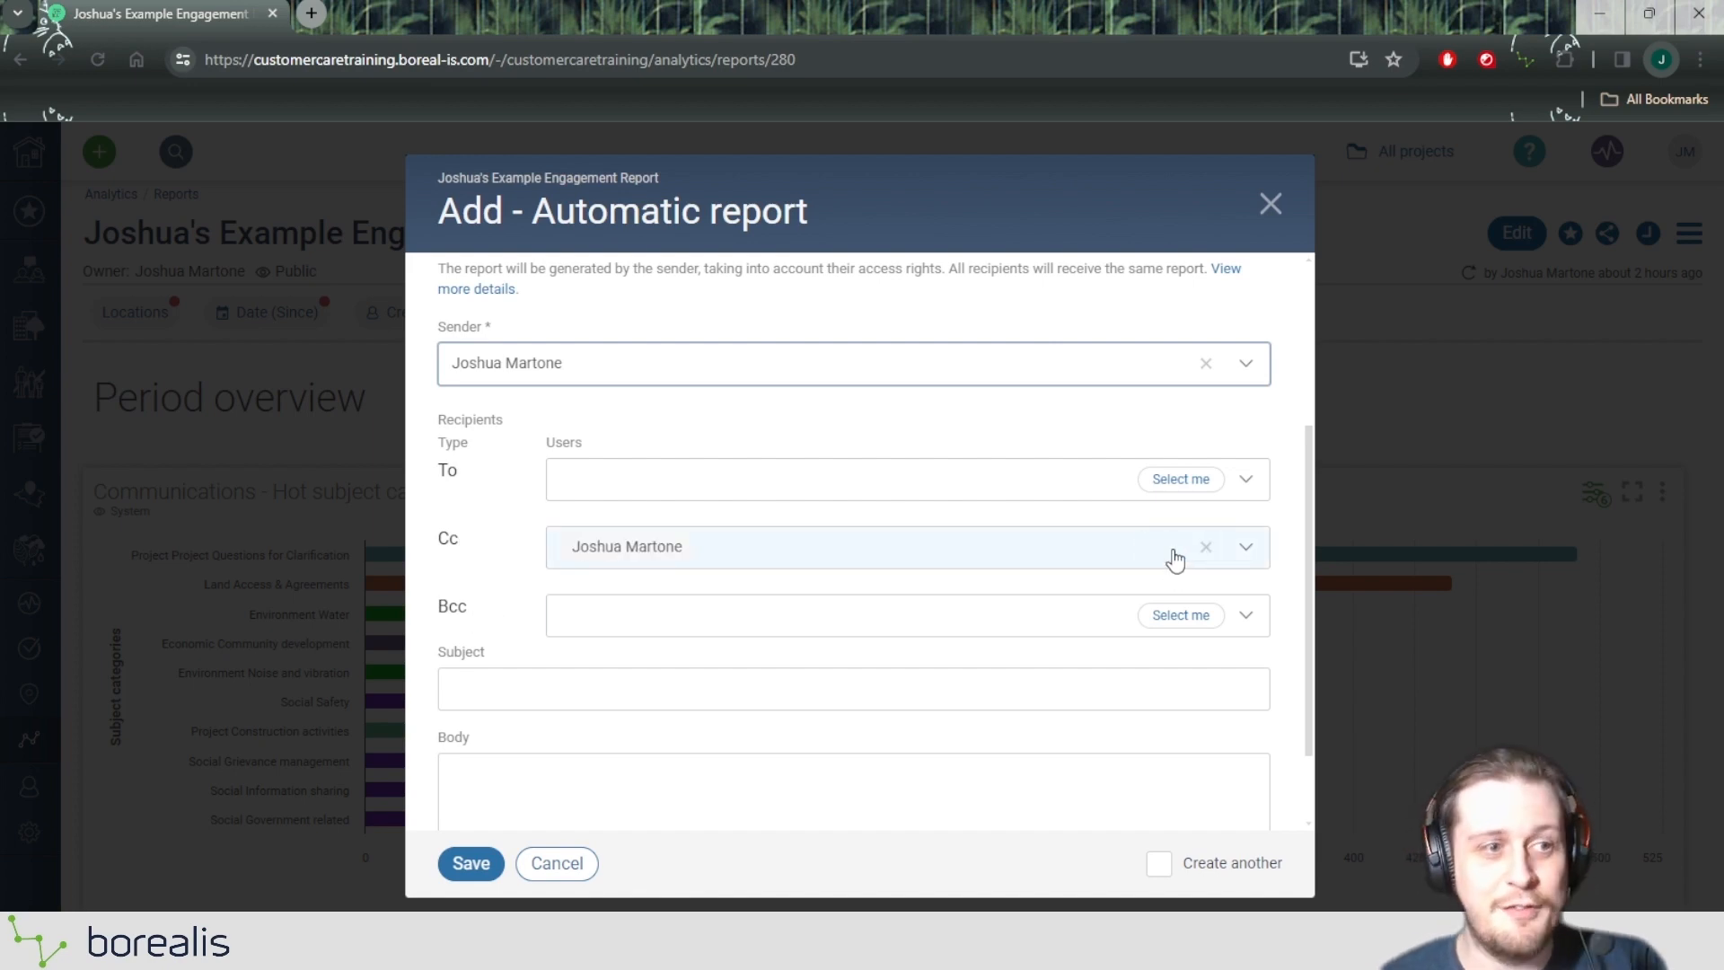
click(712, 481)
scroll(758, 543, down, 5)
scroll(762, 545, down, 5)
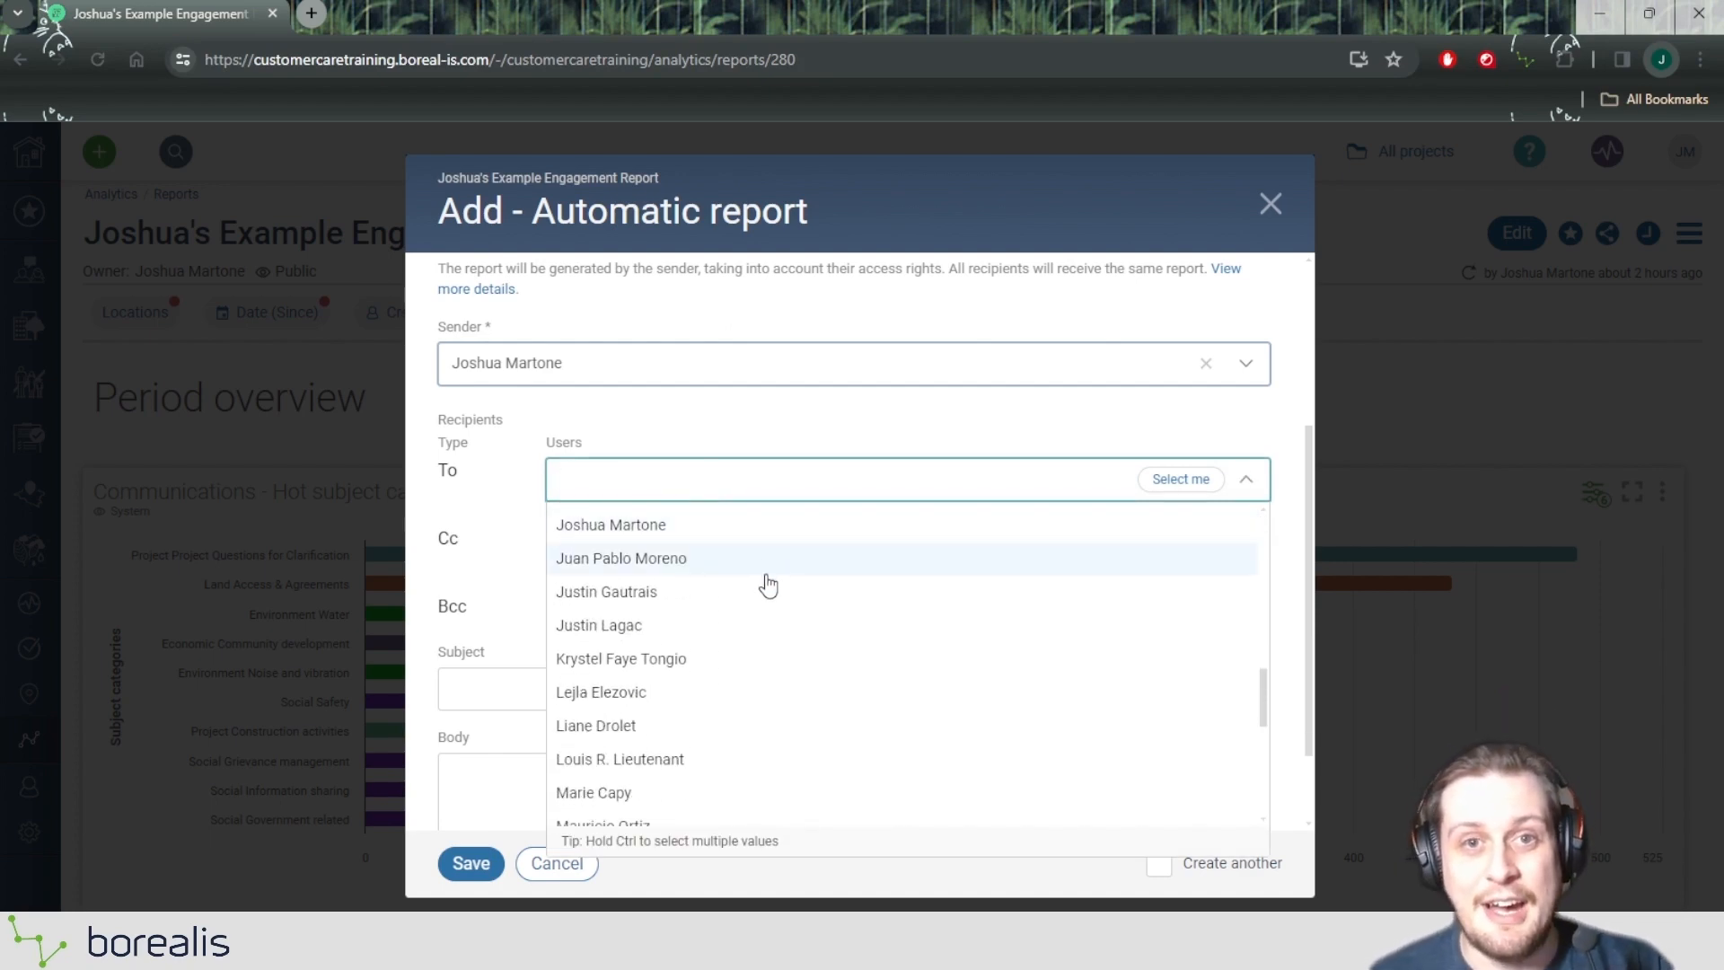
click(766, 566)
click(849, 489)
scroll(827, 619, down, 3)
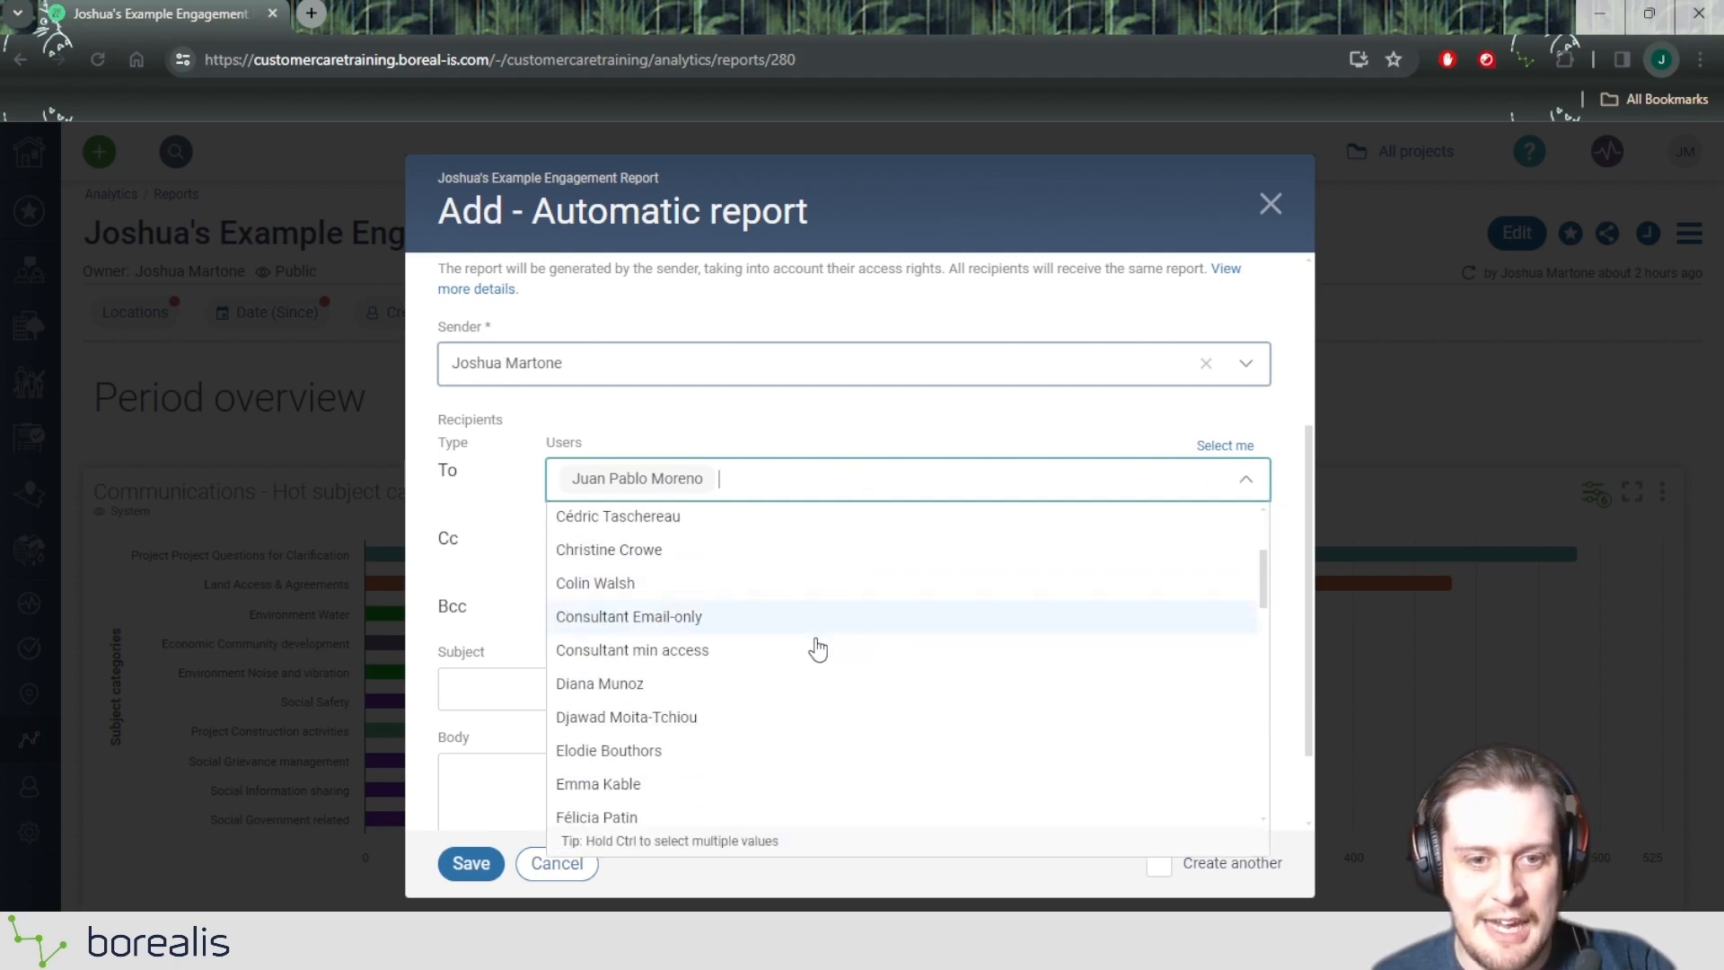
click(678, 714)
click(911, 477)
scroll(700, 736, down, 3)
click(656, 763)
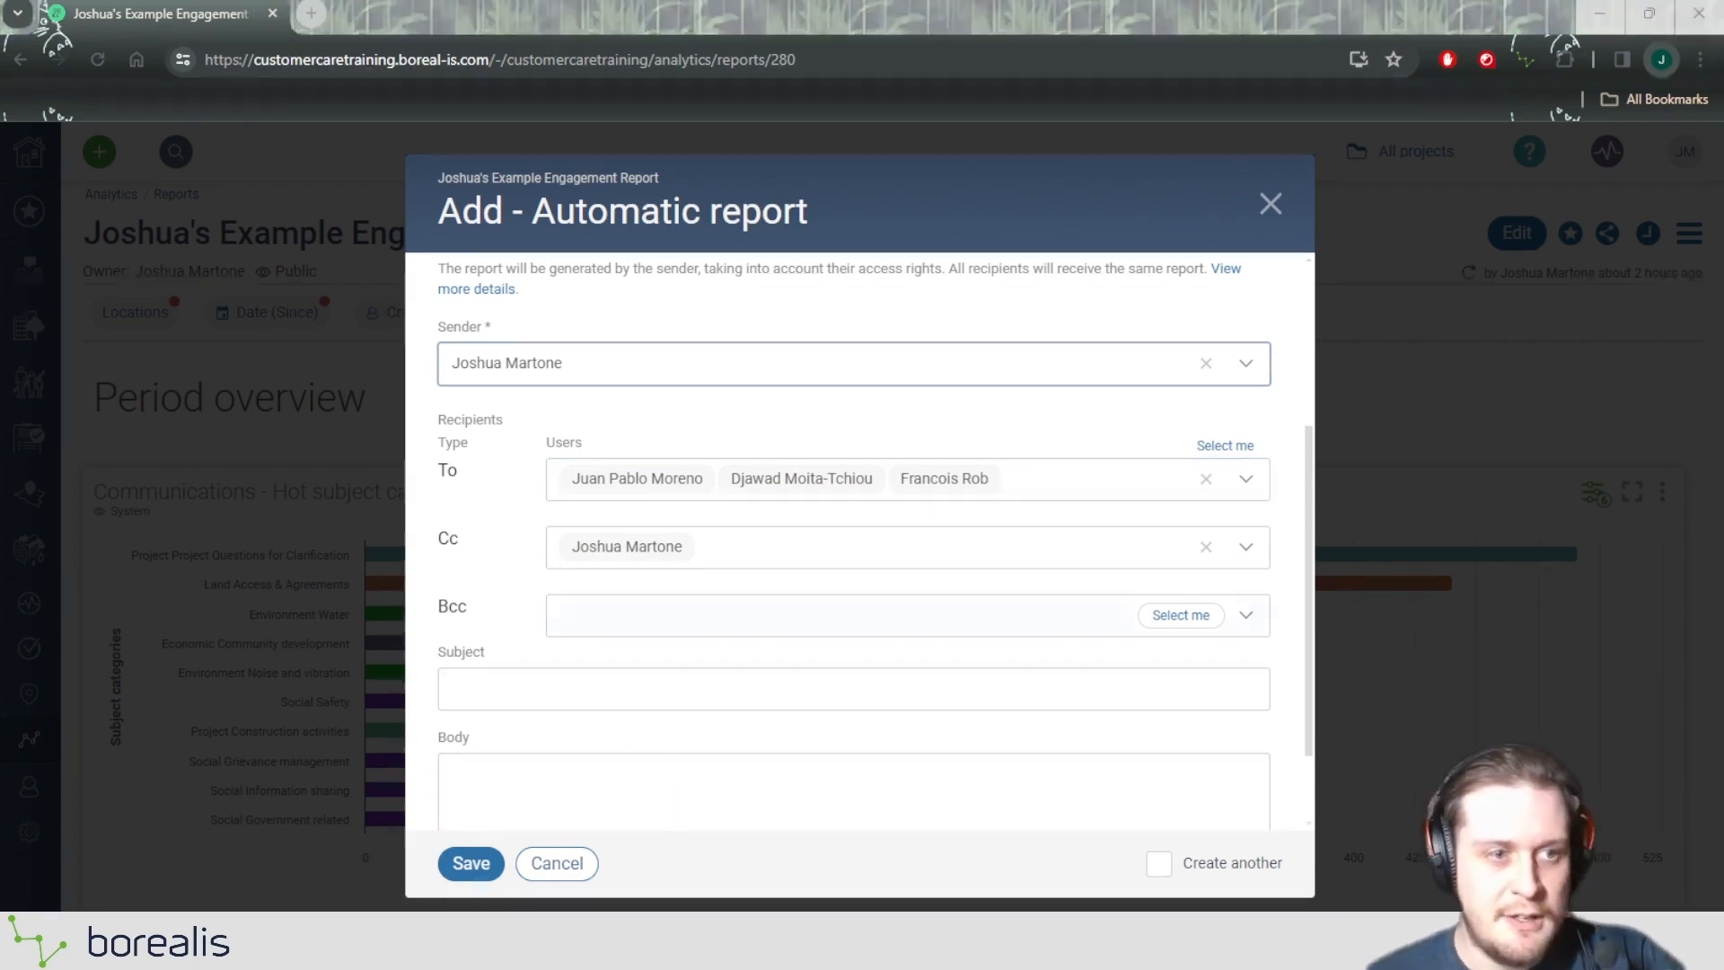
Save the automatic report with subject "Weekly Performance Report" and body "Hello Team! Just wanted to send you a report on your weekly communication performance!".
scroll(719, 584, down, 2)
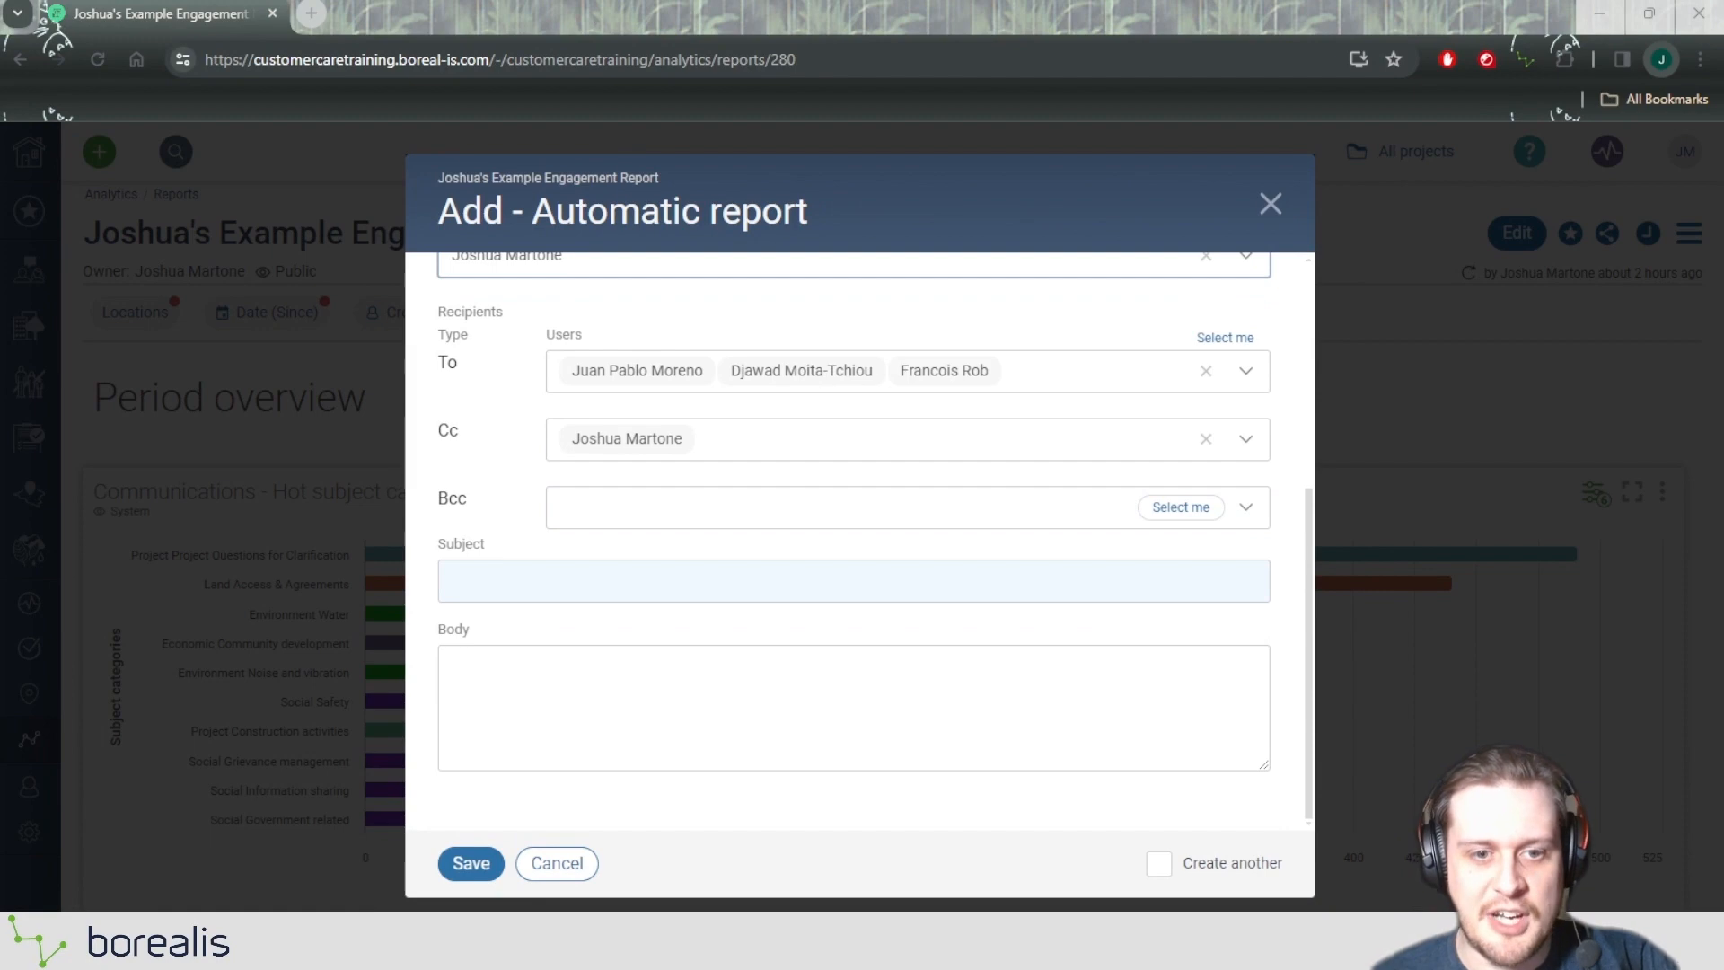
drag(438, 544, 552, 539)
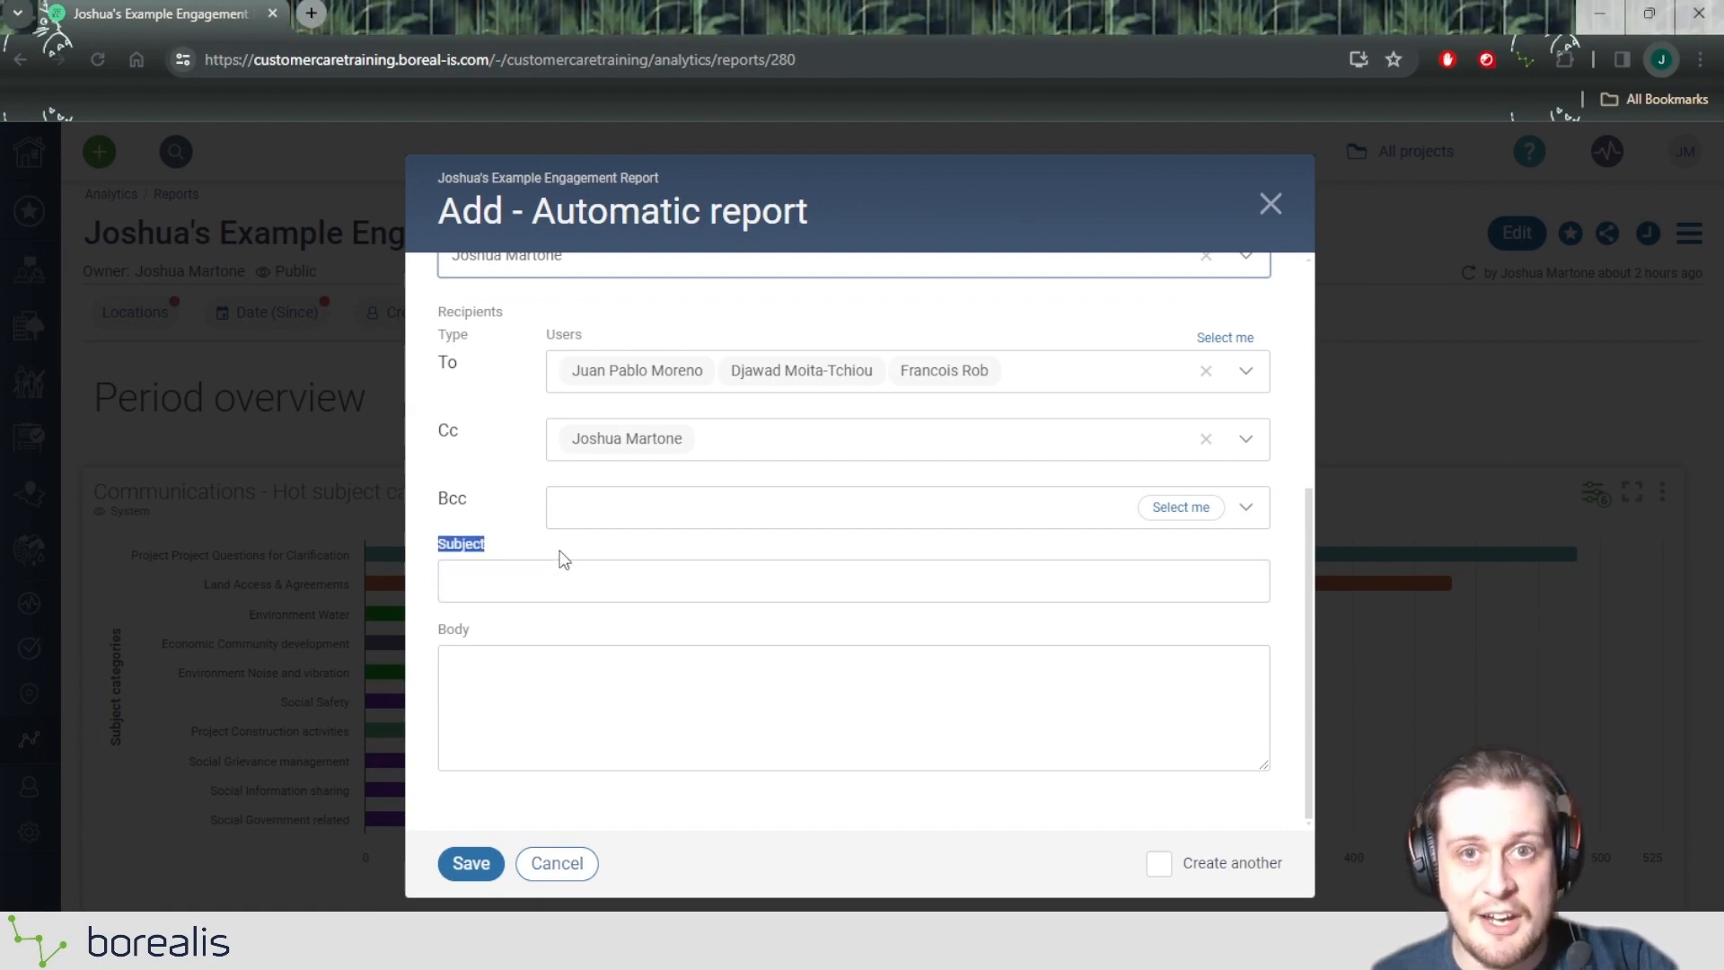
double_click(450, 634)
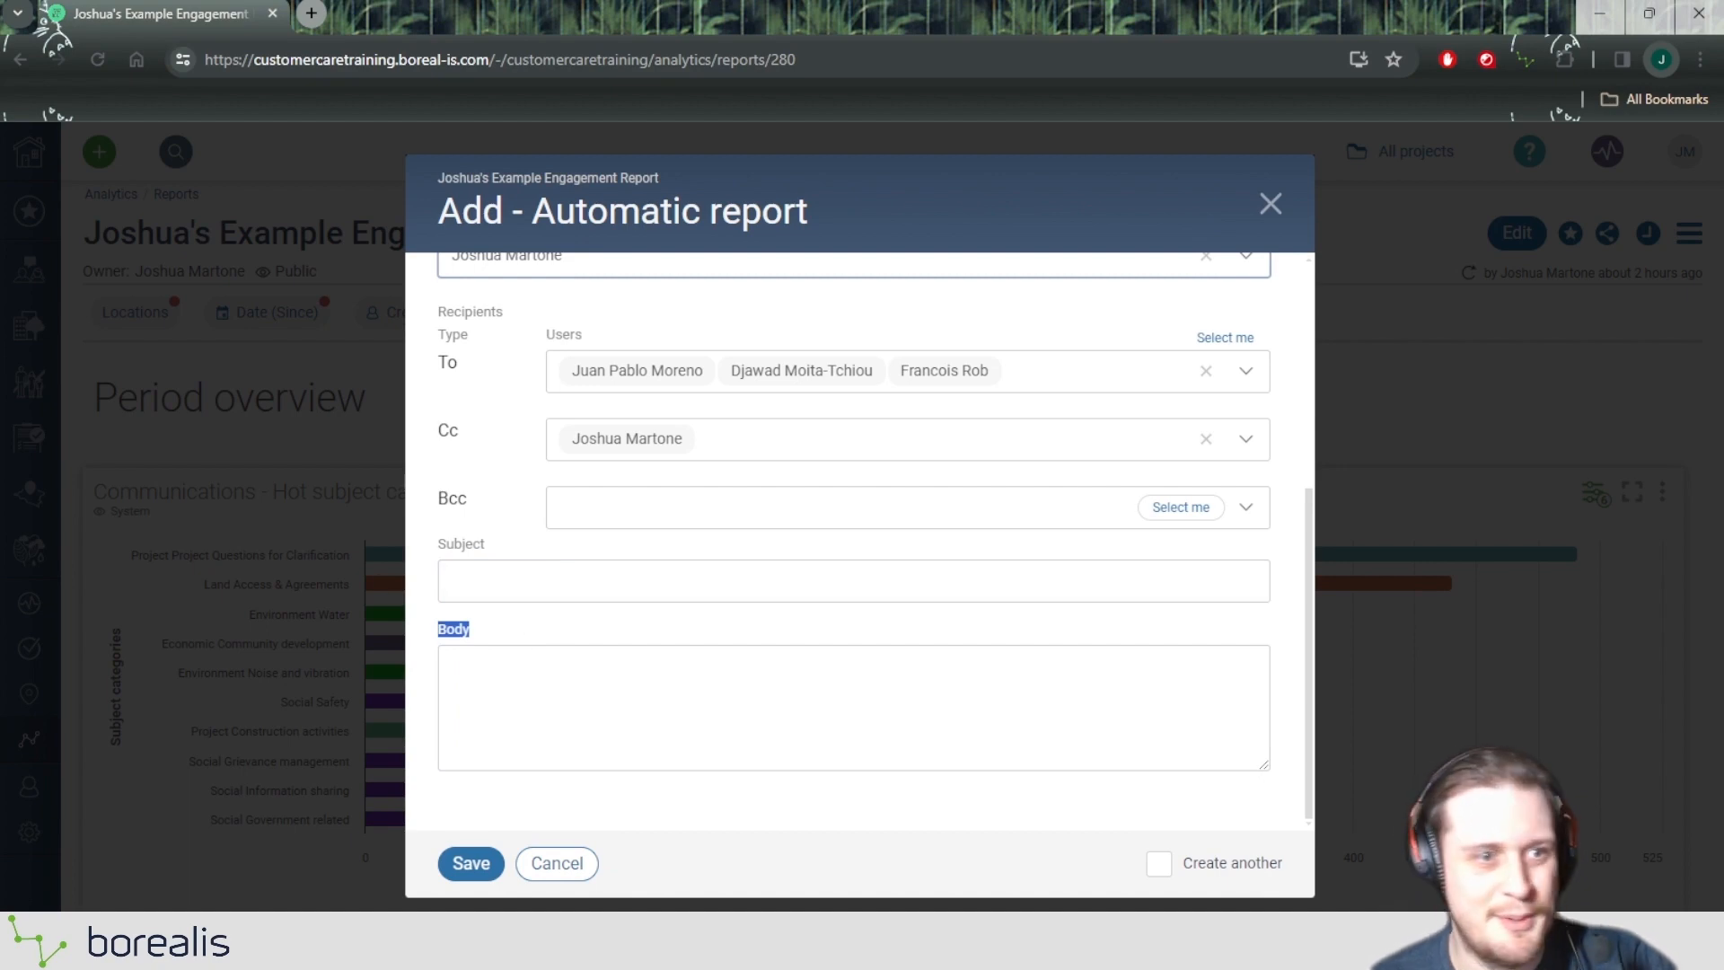
click(494, 600)
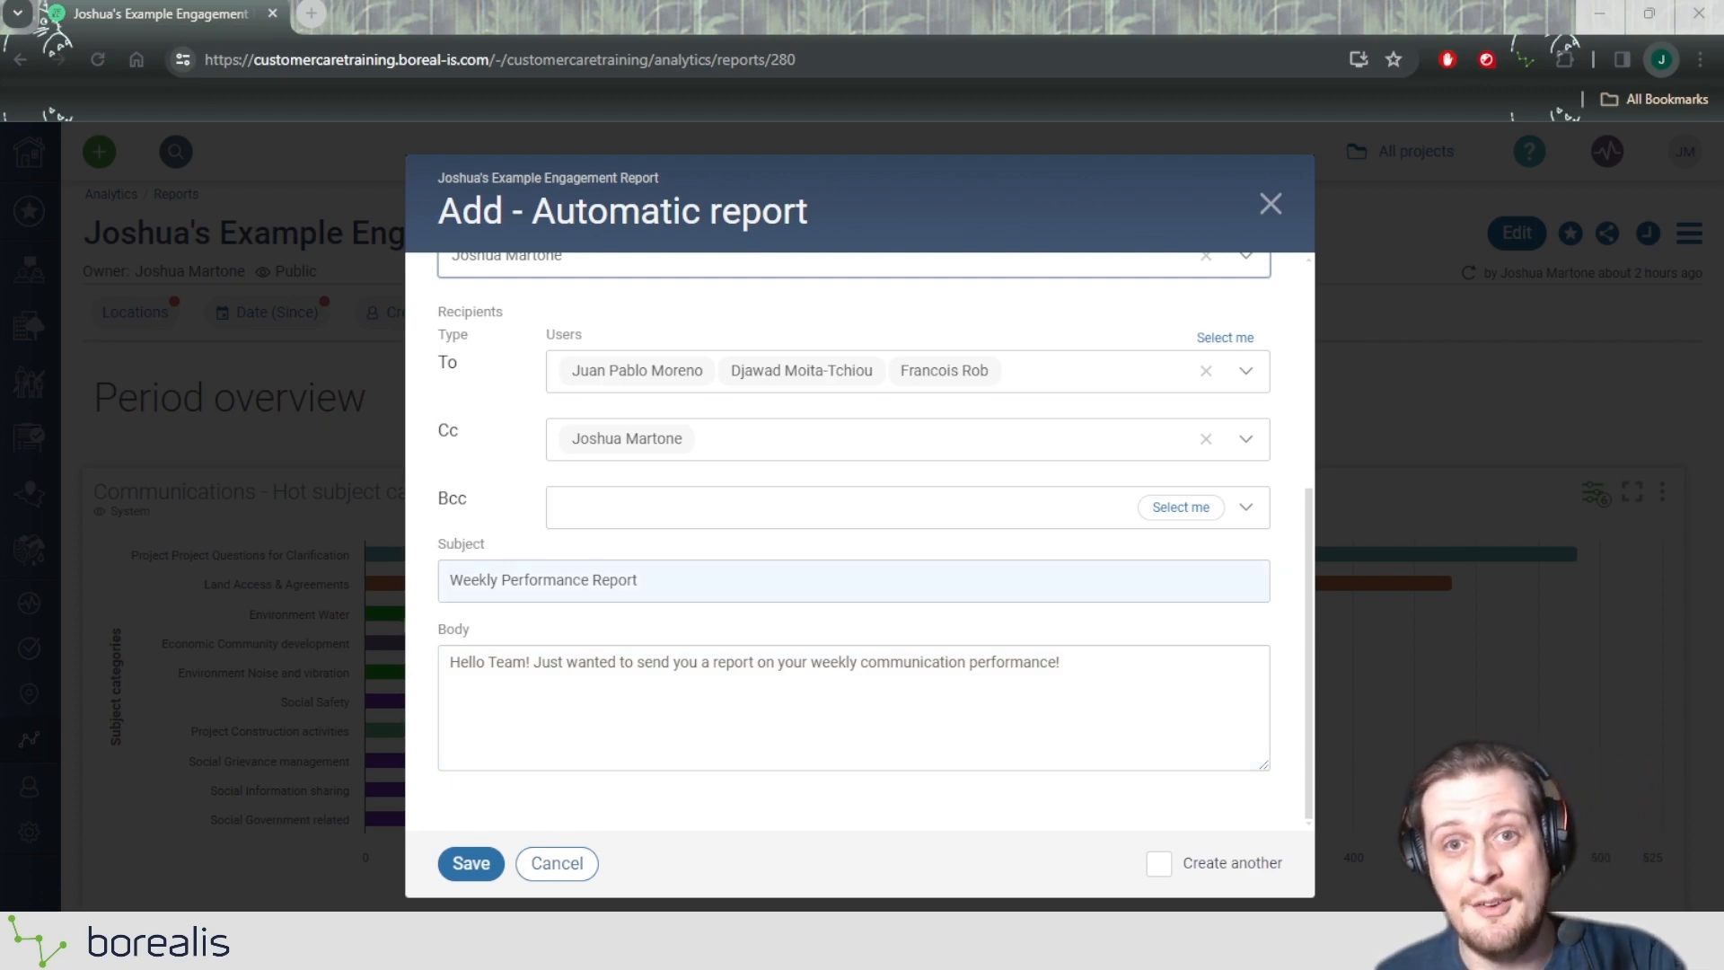
click(473, 873)
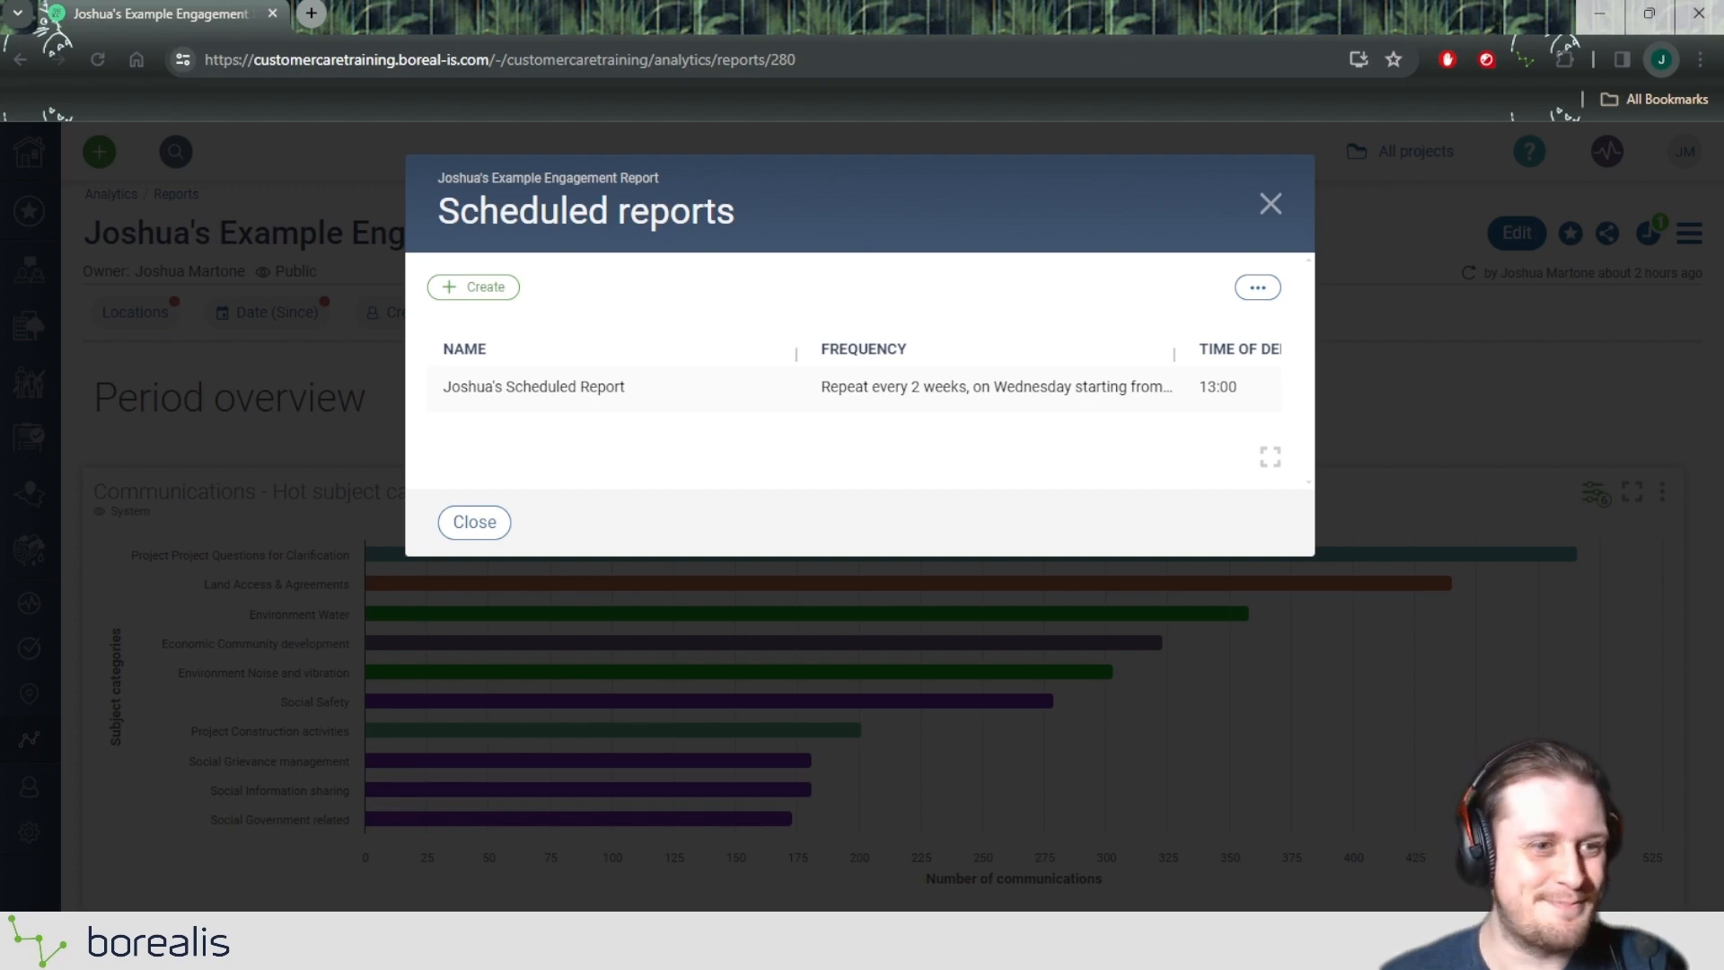
click(1449, 585)
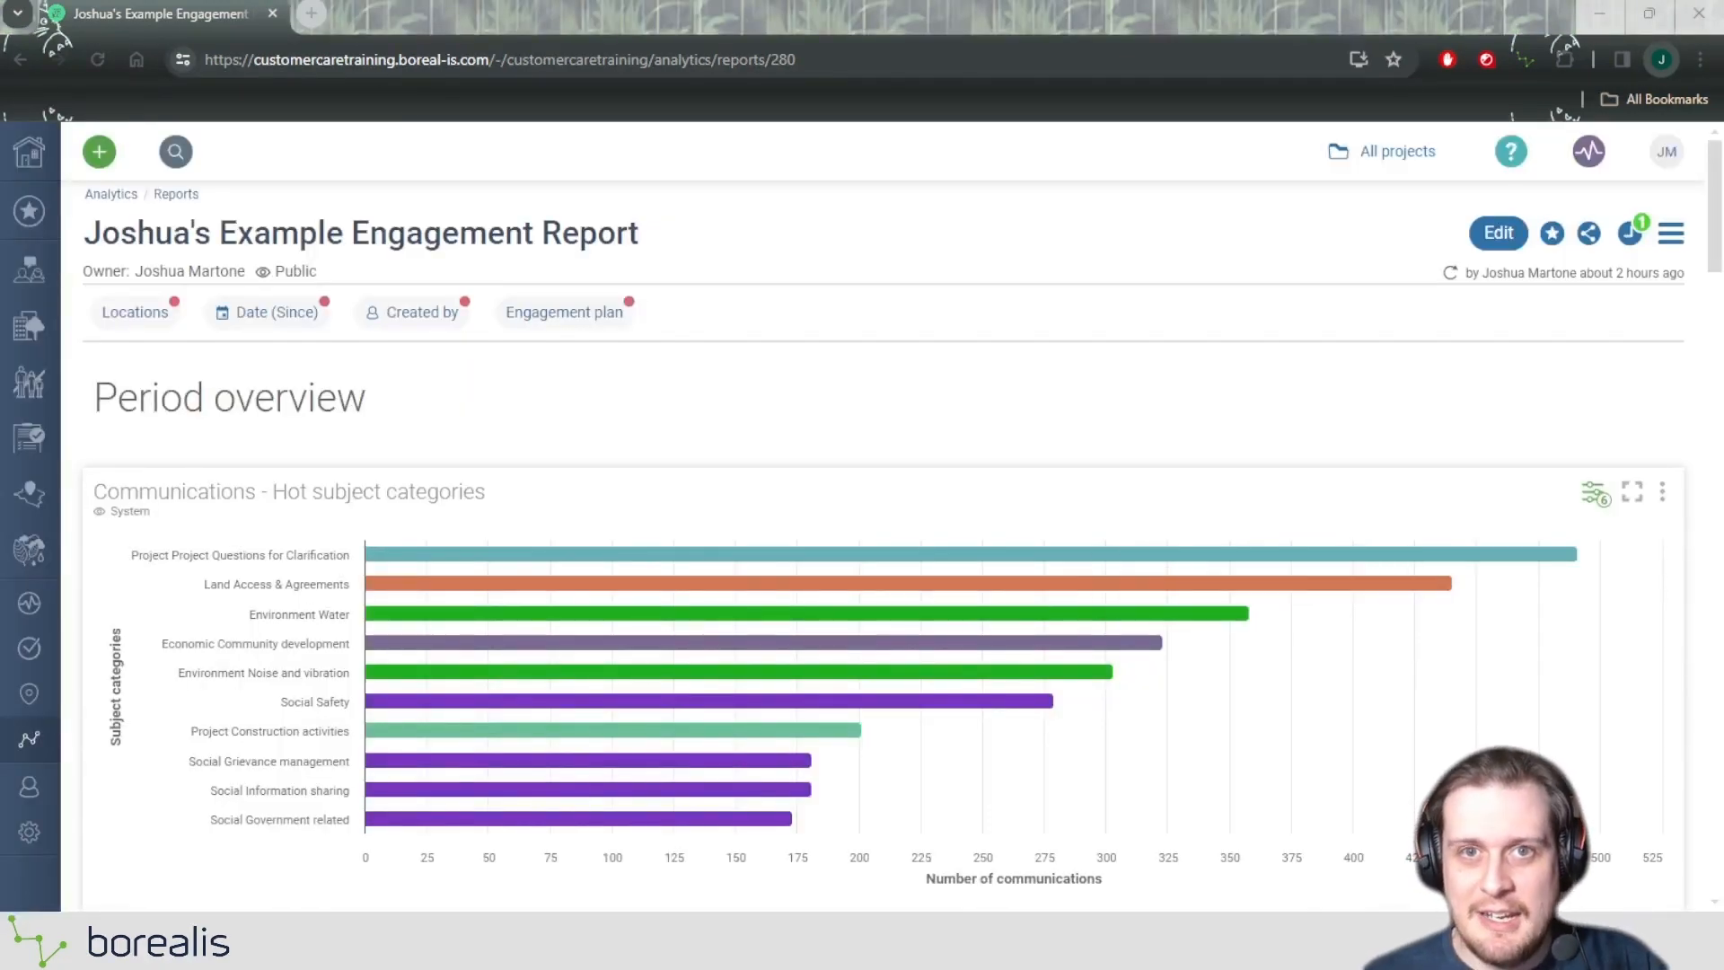
Check the engagement report's additional options, including exporting it as a PDF.
click(1670, 233)
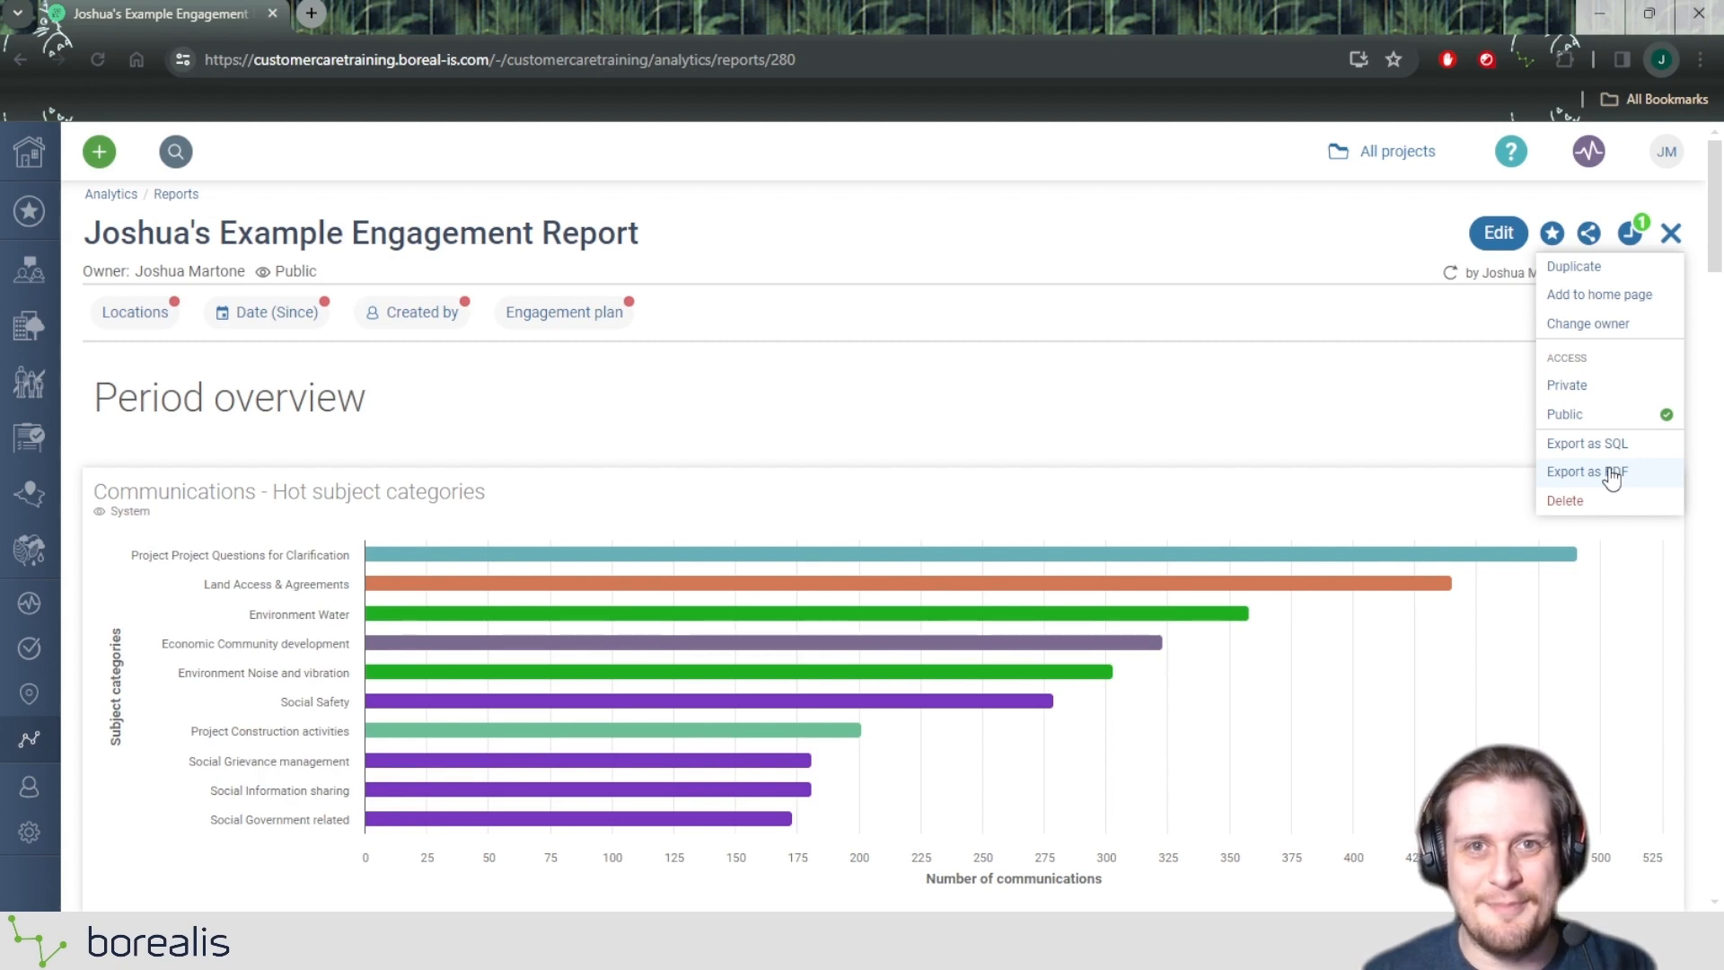
click(1066, 425)
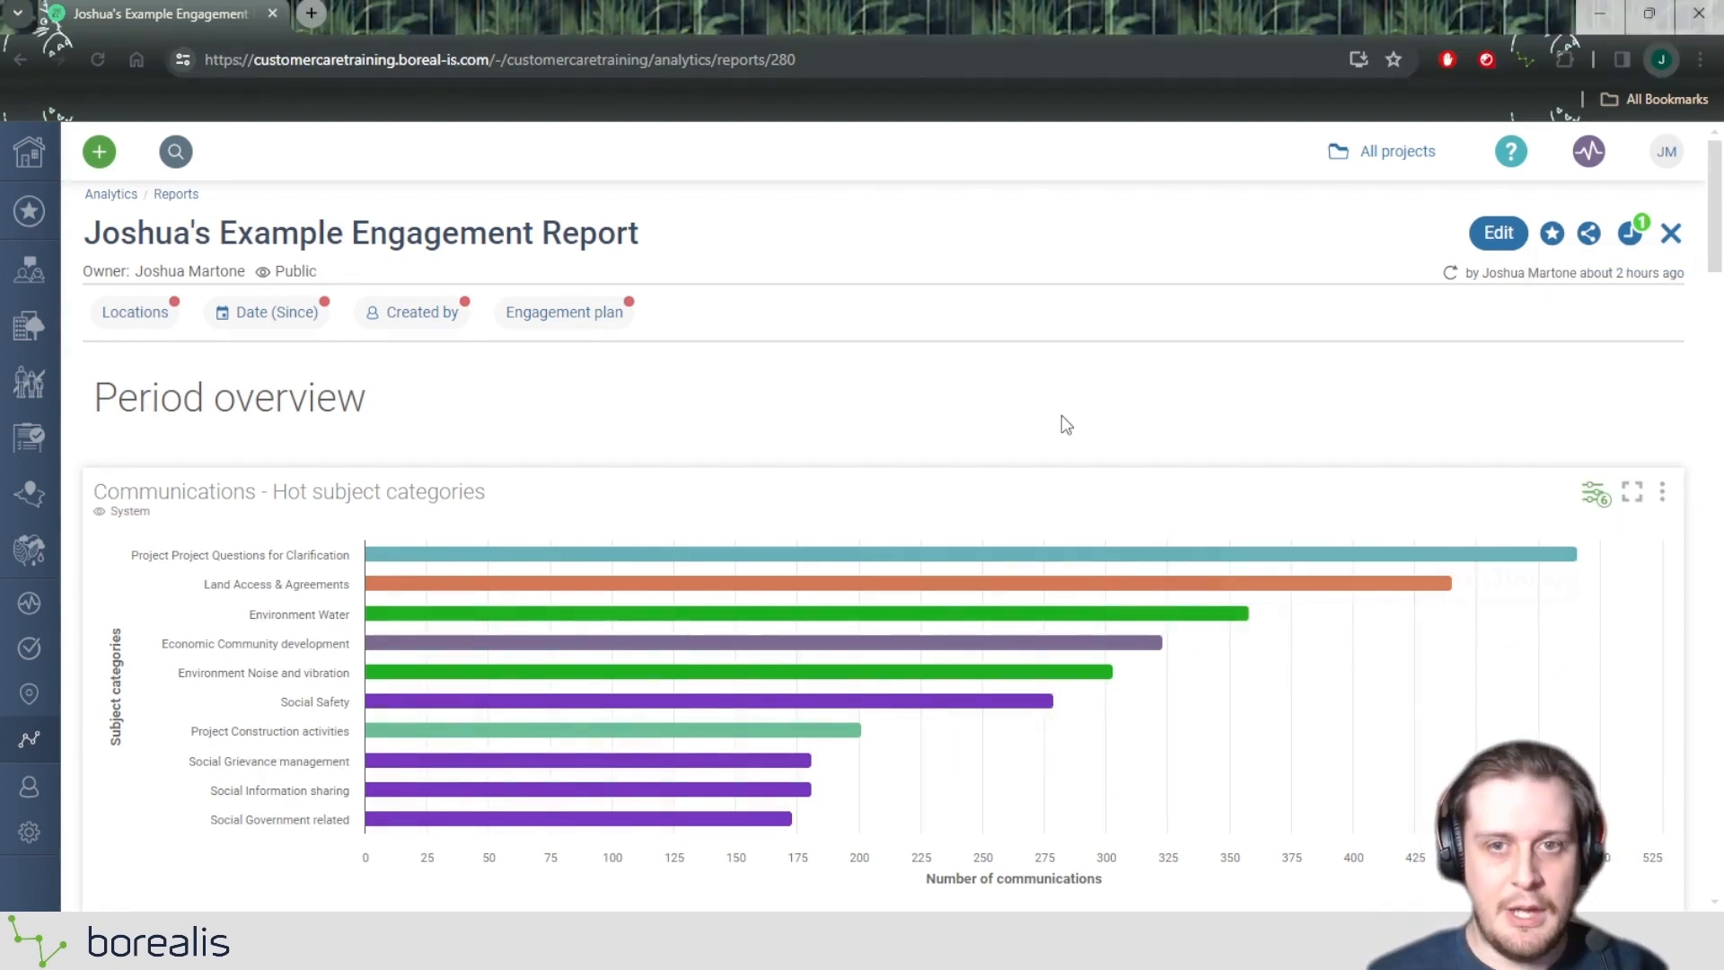